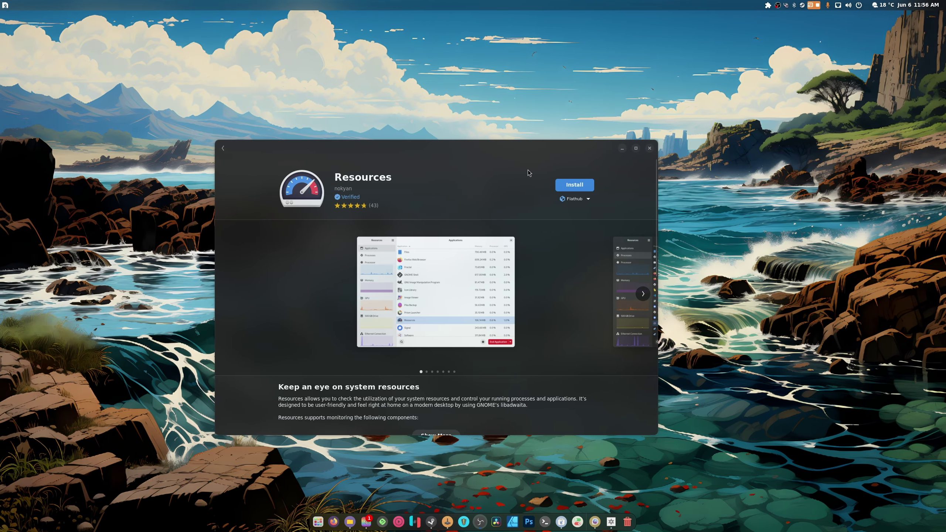
- Install the Resources system monitor from its GNOME Software page and let it launch
{"action": "left_click", "coordinate": [583, 184]}
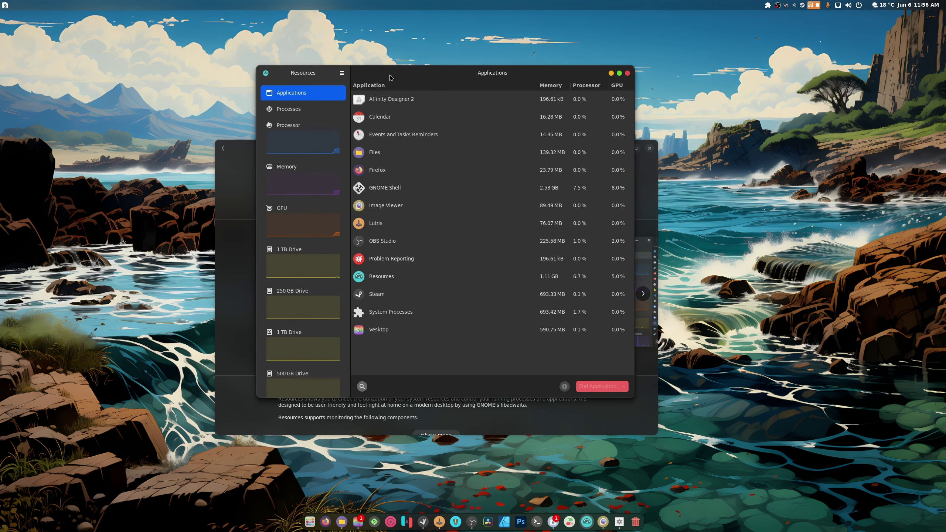
- Maximize the Resources window by double-clicking its header bar
{"action": "double_click", "coordinate": [391, 79]}
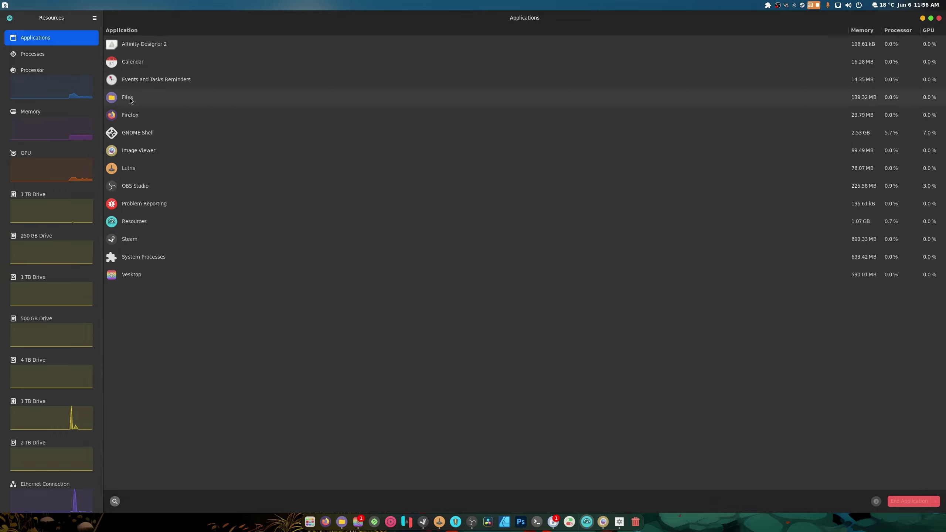
- End the Designer.exe process from the Processes list
{"action": "left_click", "coordinate": [34, 54]}
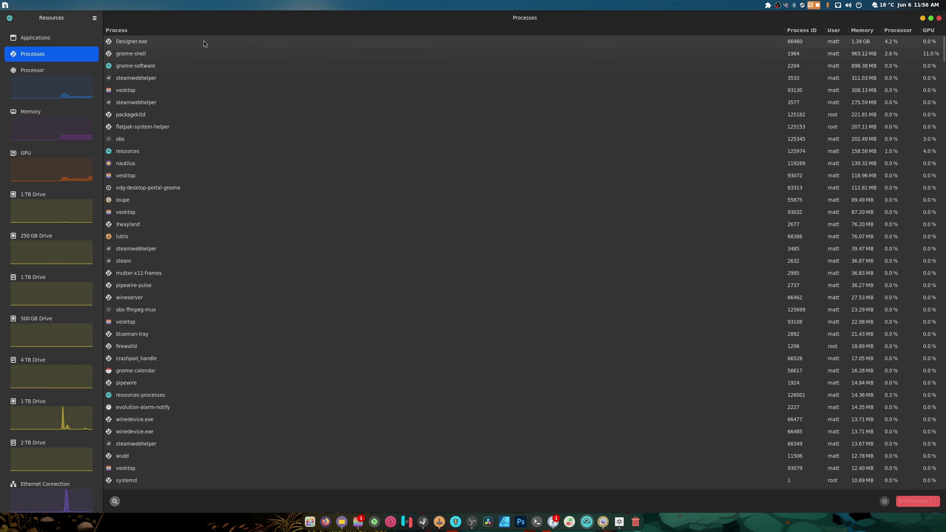
{"action": "left_click", "coordinate": [135, 46]}
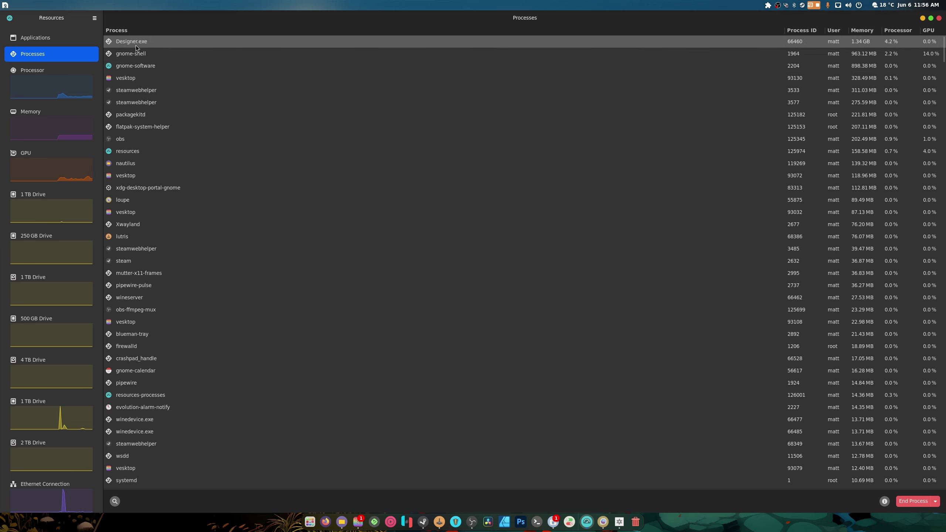
{"action": "left_click", "coordinate": [913, 500]}
{"action": "left_click", "coordinate": [445, 269]}
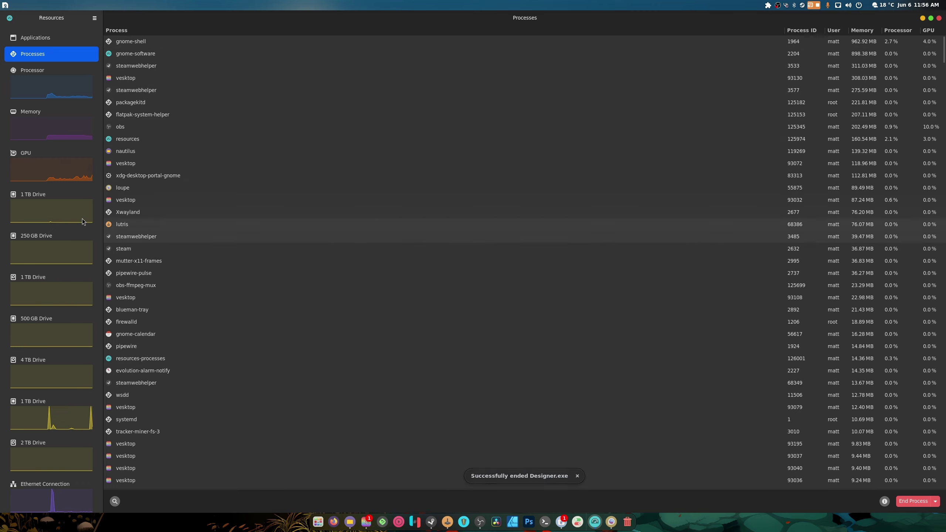
- Sort the remaining processes alphabetically by name and scroll through the list
{"action": "left_click", "coordinate": [166, 28]}
{"action": "scroll", "coordinate": [308, 324], "scroll_direction": "down", "scroll_amount": 20}
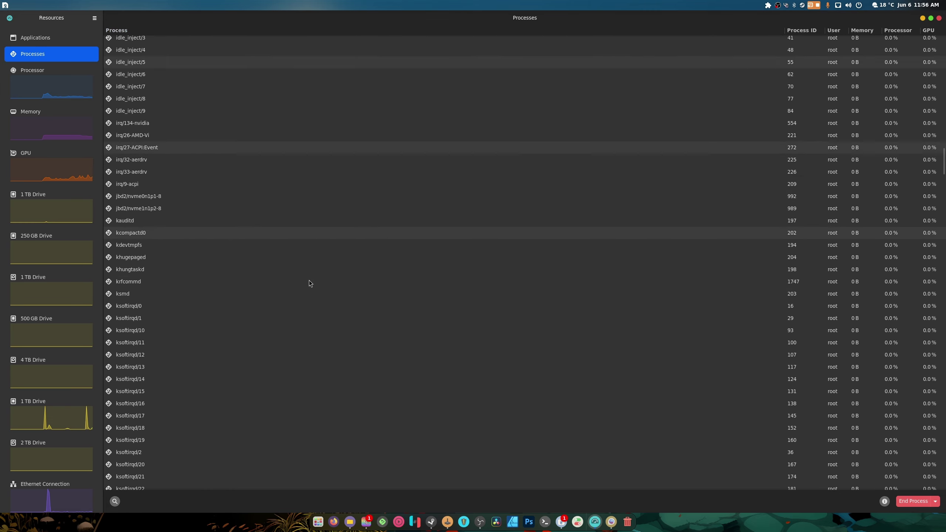
{"action": "scroll", "coordinate": [309, 282], "scroll_direction": "down", "scroll_amount": 9}
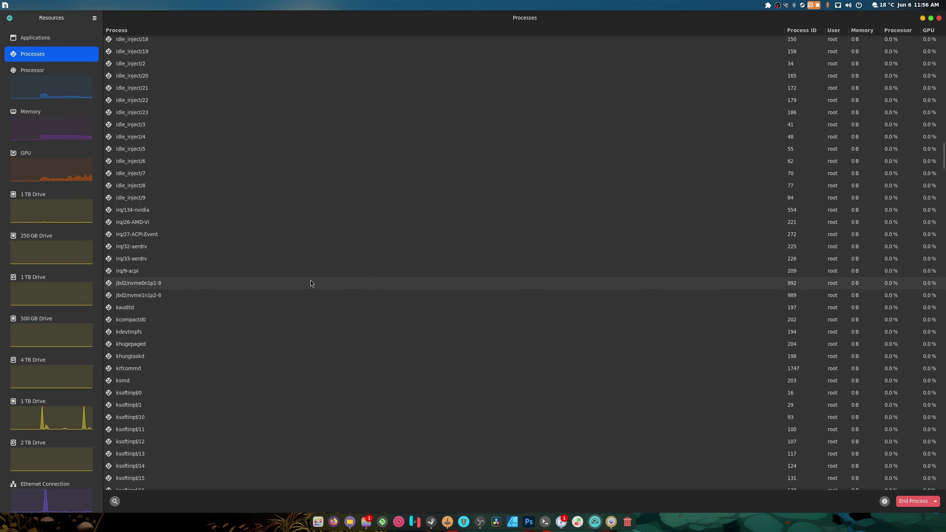
{"action": "scroll", "coordinate": [313, 294], "scroll_direction": "down", "scroll_amount": 20}
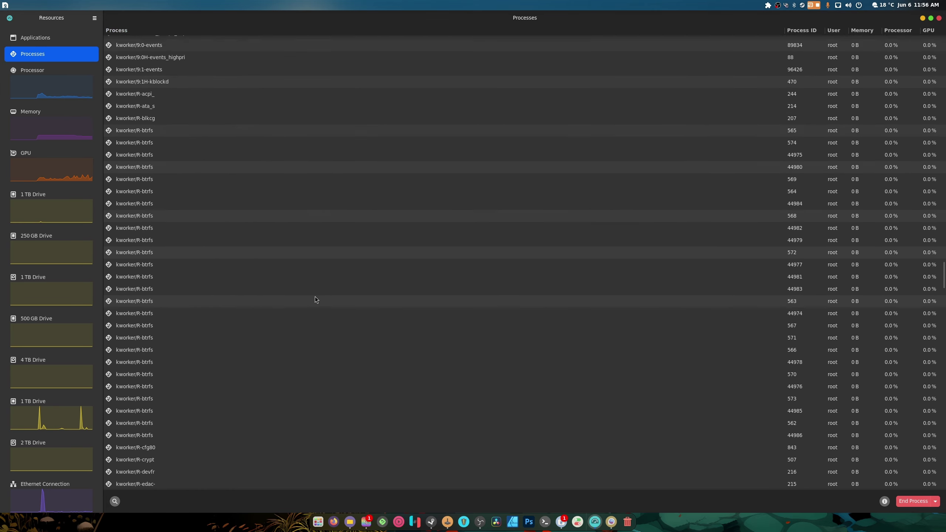
{"action": "scroll", "coordinate": [316, 301], "scroll_direction": "down", "scroll_amount": 20}
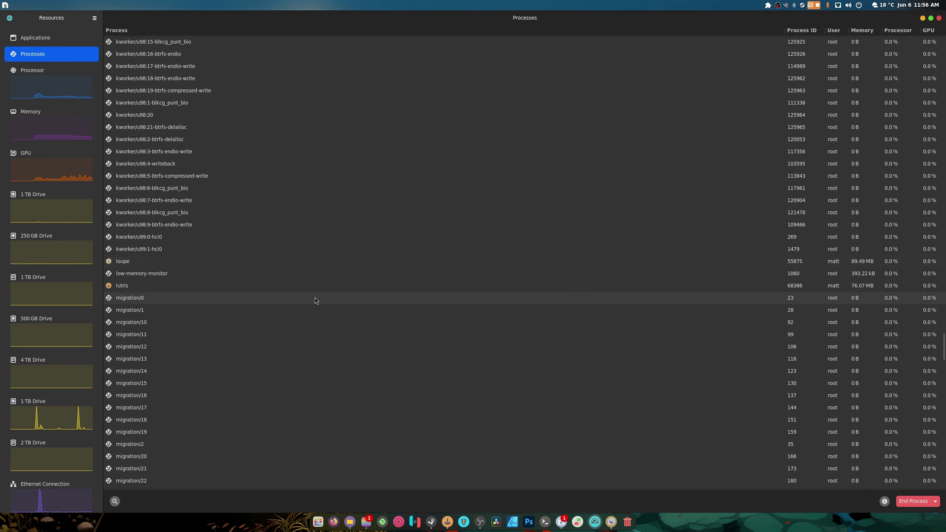
{"action": "scroll", "coordinate": [315, 299], "scroll_direction": "down", "scroll_amount": 7}
{"action": "scroll", "coordinate": [314, 298], "scroll_direction": "up", "scroll_amount": 7}
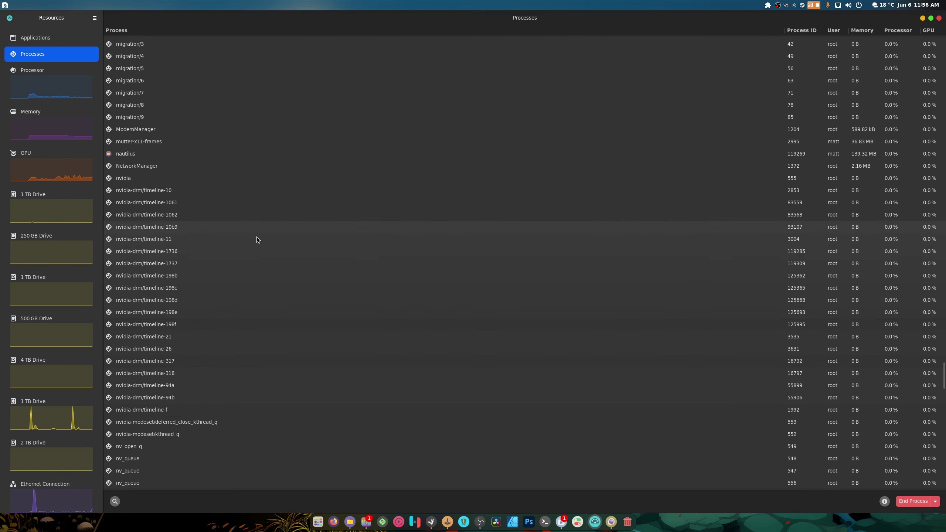
- Turn on Show Usages of Logical CPUs on the Processor page, then view Memory details
{"action": "left_click", "coordinate": [56, 94]}
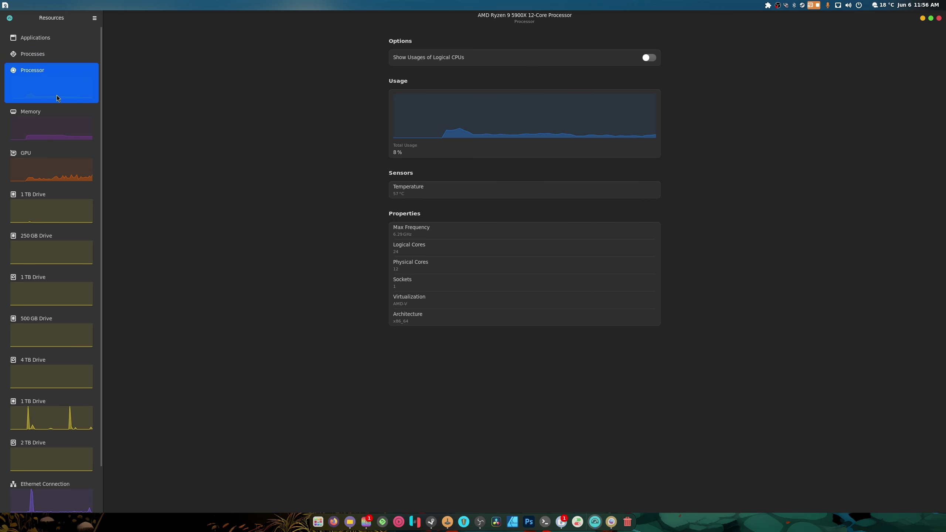
{"action": "left_click", "coordinate": [647, 58]}
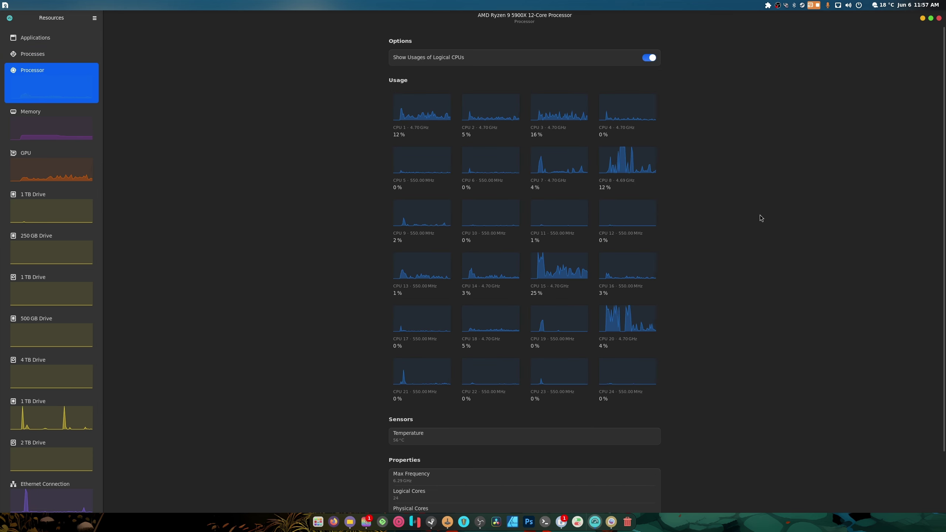
{"action": "scroll", "coordinate": [775, 224], "scroll_direction": "down", "scroll_amount": 2}
{"action": "scroll", "coordinate": [776, 224], "scroll_direction": "up", "scroll_amount": 2}
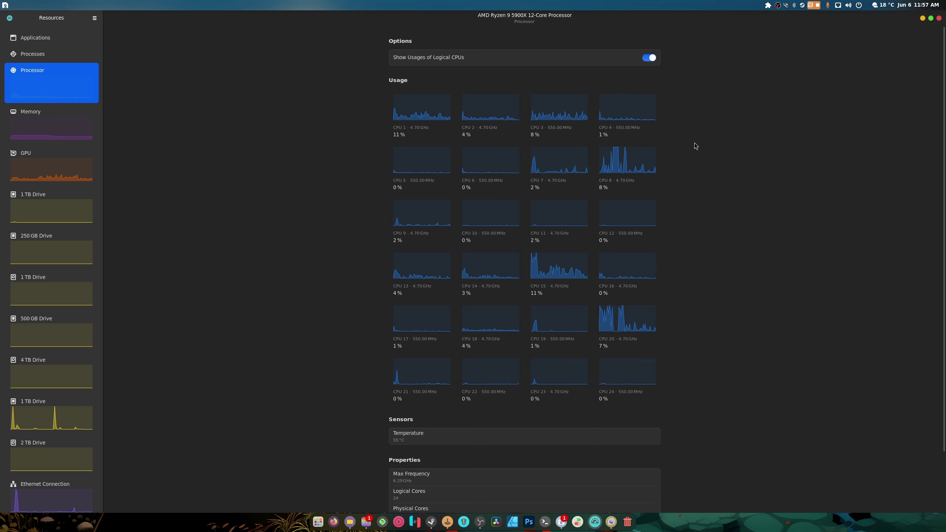
{"action": "scroll", "coordinate": [695, 146], "scroll_direction": "down", "scroll_amount": 4}
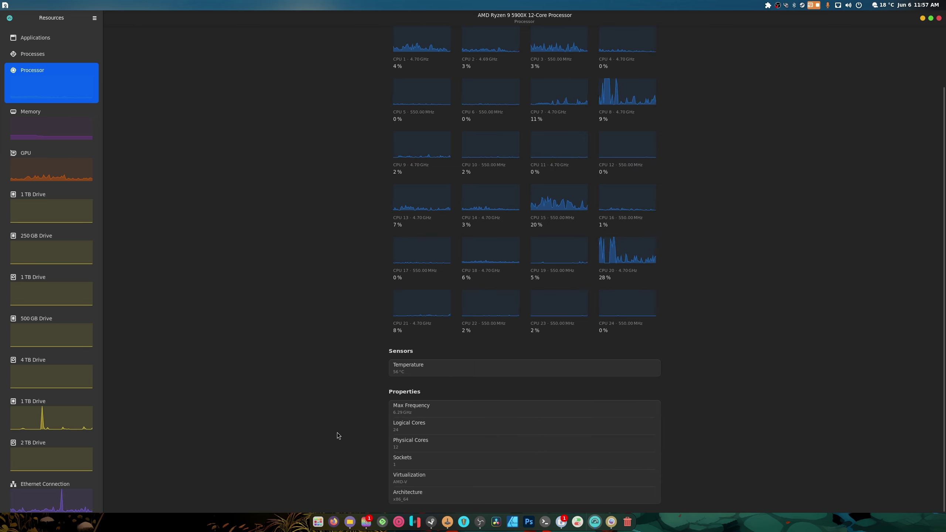
{"action": "scroll", "coordinate": [555, 428], "scroll_direction": "up", "scroll_amount": 2}
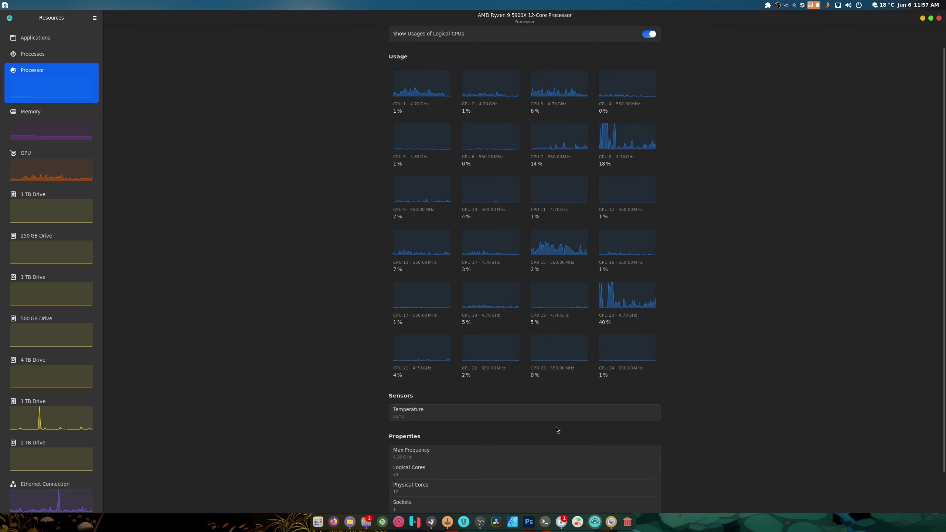
{"action": "scroll", "coordinate": [483, 280], "scroll_direction": "up", "scroll_amount": 1}
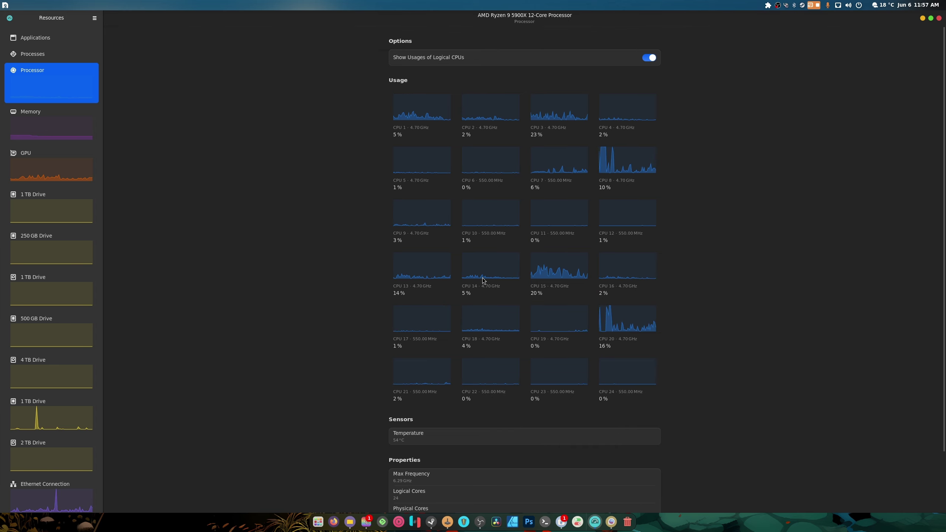
{"action": "left_click", "coordinate": [45, 123]}
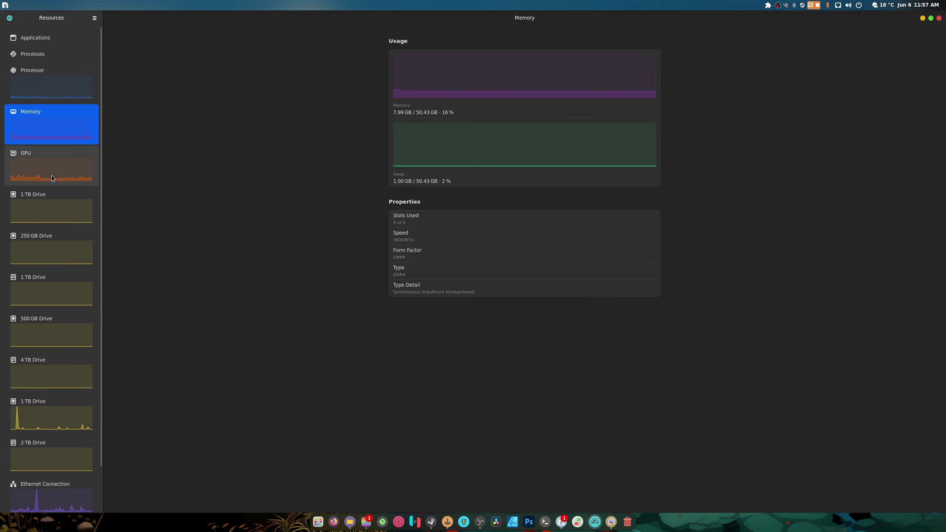
- Quit a docked app, Steam and another tray app, then view the GPU page
{"action": "right_click", "coordinate": [447, 521]}
{"action": "left_click", "coordinate": [440, 499]}
{"action": "left_click", "coordinate": [801, 6]}
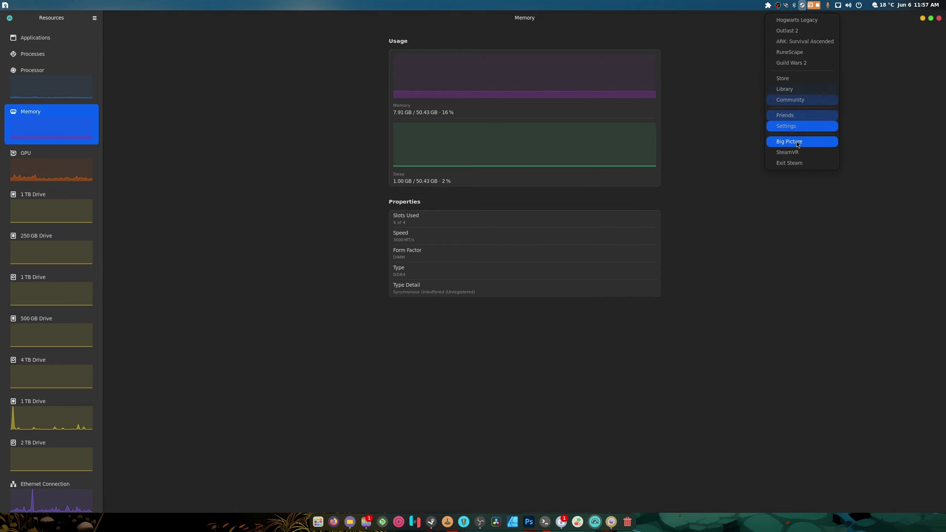
{"action": "left_click", "coordinate": [792, 163]}
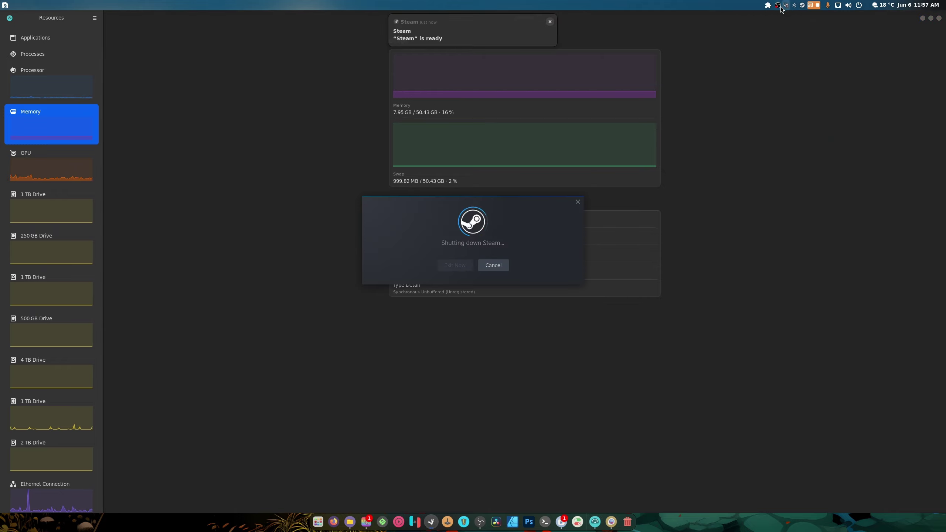
{"action": "left_click", "coordinate": [785, 6]}
{"action": "left_click", "coordinate": [805, 76]}
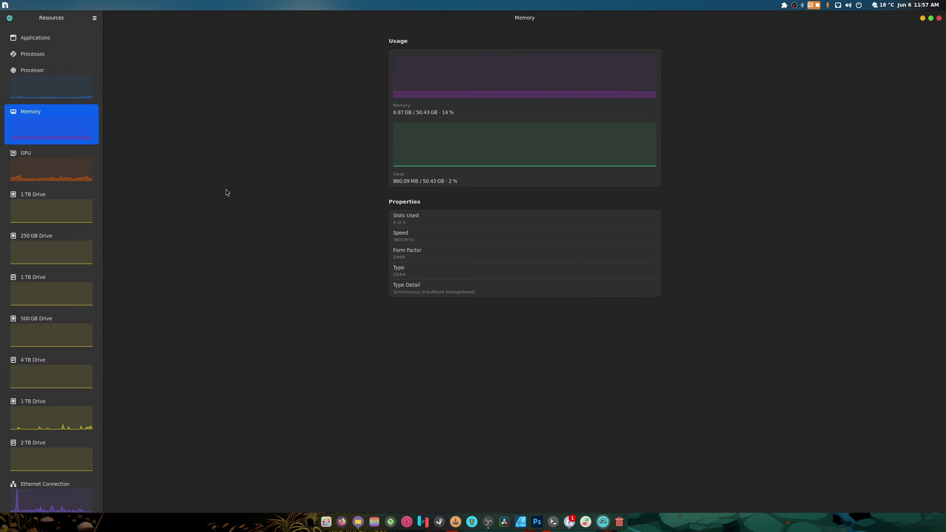
{"action": "left_click", "coordinate": [28, 171]}
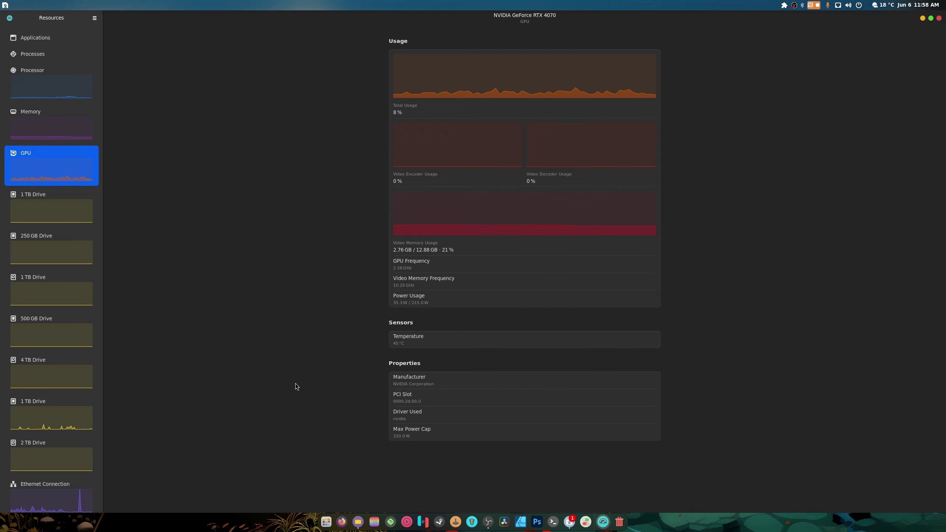
- View each drive in turn (1 TB, 250 GB, 1 TB, 500 GB, 4 TB), ending on the third 1 TB drive
{"action": "left_click", "coordinate": [62, 216]}
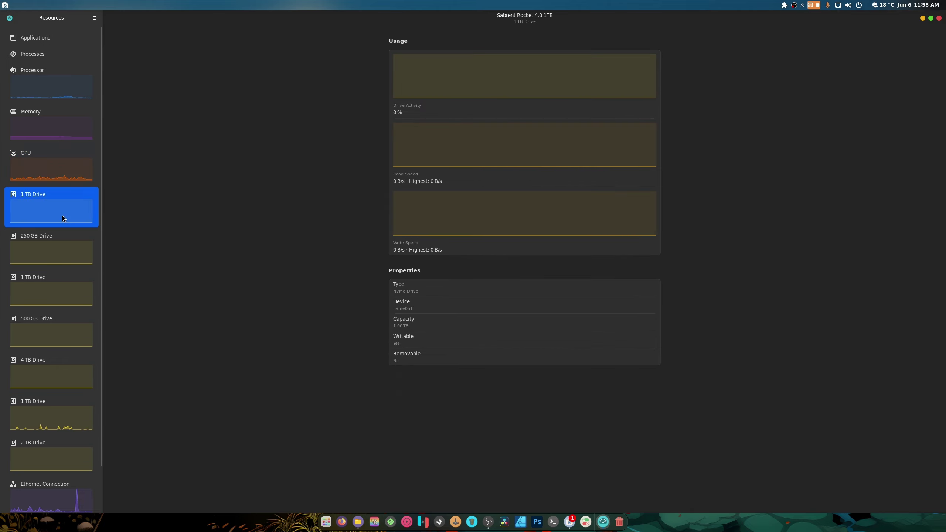
{"action": "left_click", "coordinate": [62, 246]}
{"action": "left_click", "coordinate": [54, 290]}
{"action": "left_click", "coordinate": [54, 320]}
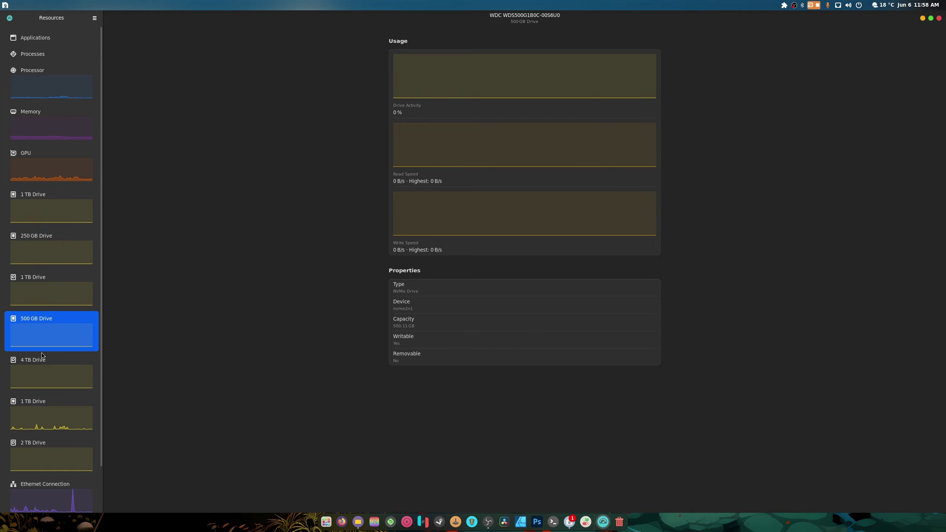
{"action": "left_click", "coordinate": [41, 359]}
{"action": "left_click", "coordinate": [42, 404]}
{"action": "scroll", "coordinate": [43, 393], "scroll_direction": "down", "scroll_amount": 3}
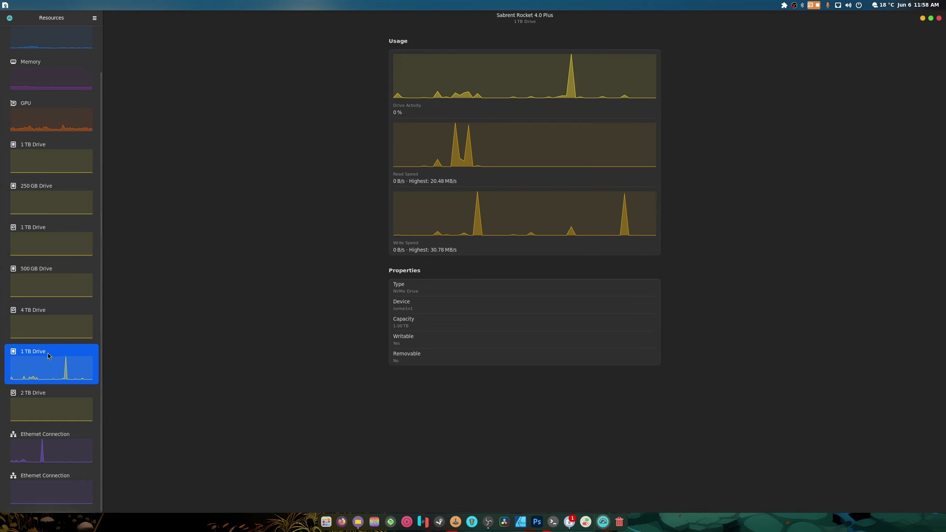
{"action": "left_click", "coordinate": [57, 452]}
{"action": "left_click", "coordinate": [54, 485]}
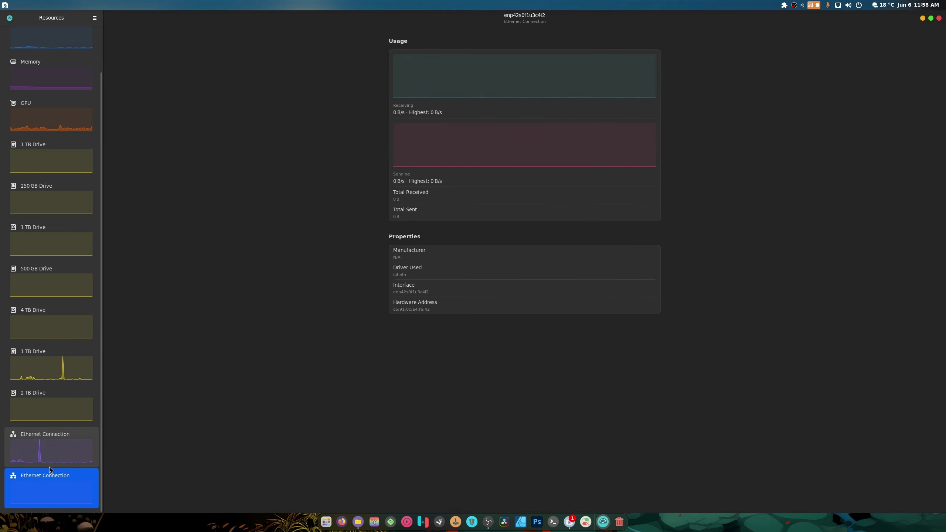
{"action": "left_click", "coordinate": [48, 449]}
{"action": "left_click", "coordinate": [53, 484]}
{"action": "left_click", "coordinate": [49, 457]}
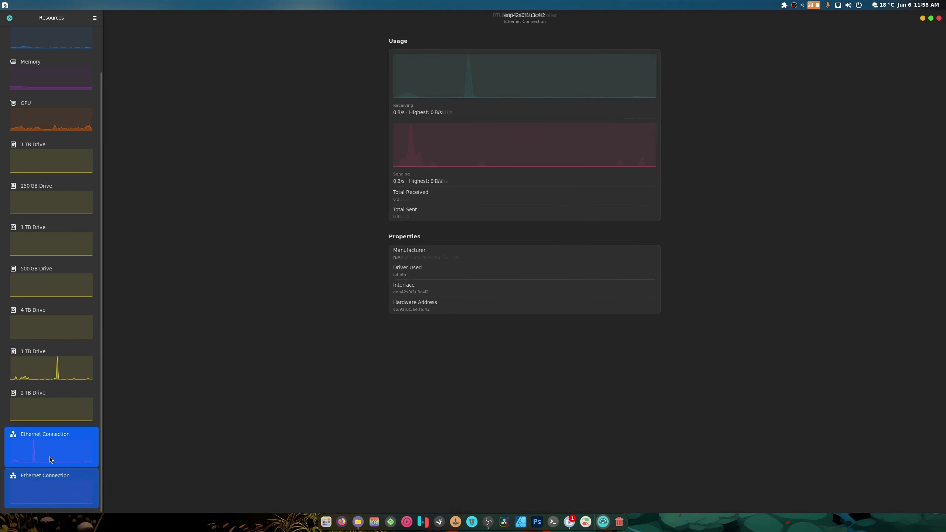
{"action": "left_click", "coordinate": [47, 497]}
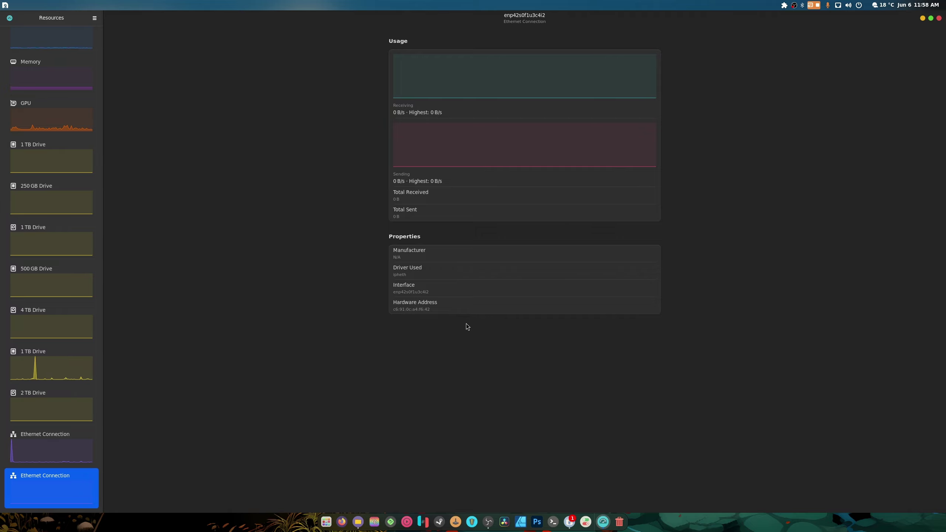
- In Preferences, turn on Show Usage Details and Show Device Descriptions in Sidebar
{"action": "left_click", "coordinate": [94, 19]}
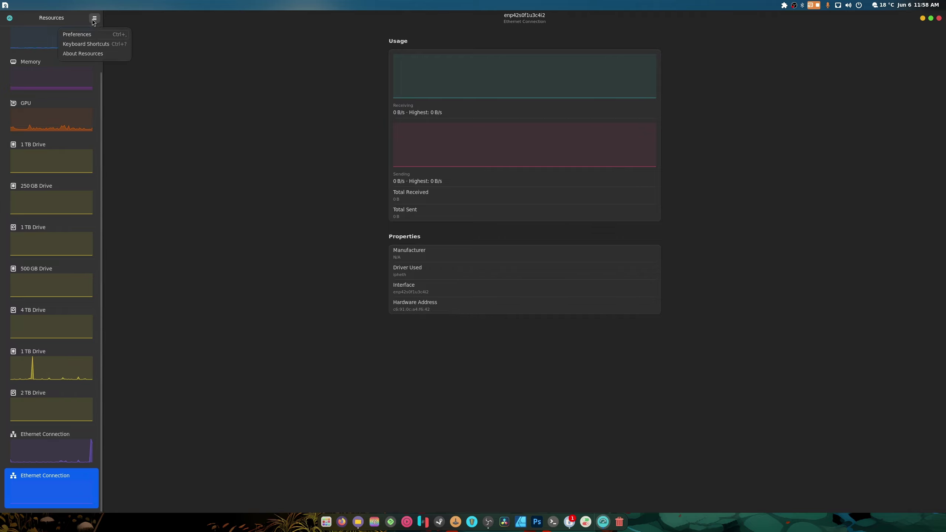
{"action": "left_click", "coordinate": [100, 33]}
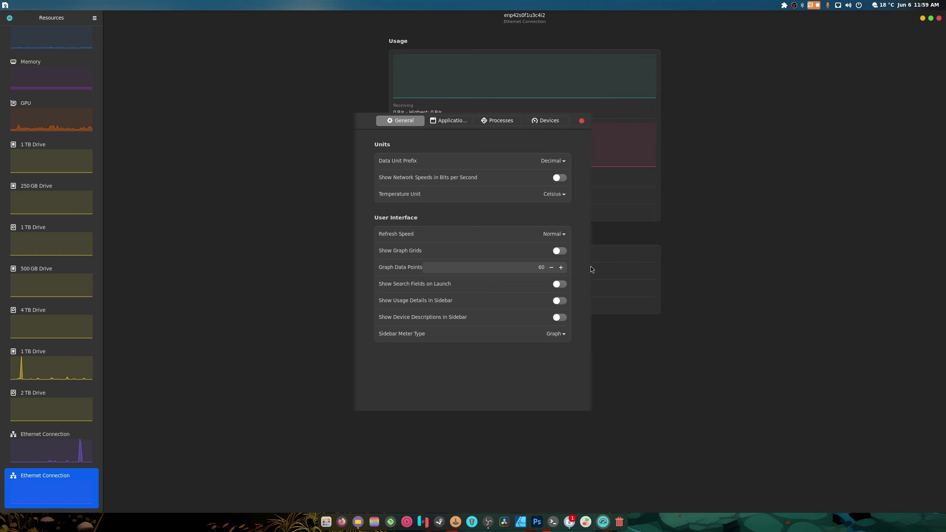
{"action": "left_click", "coordinate": [560, 303]}
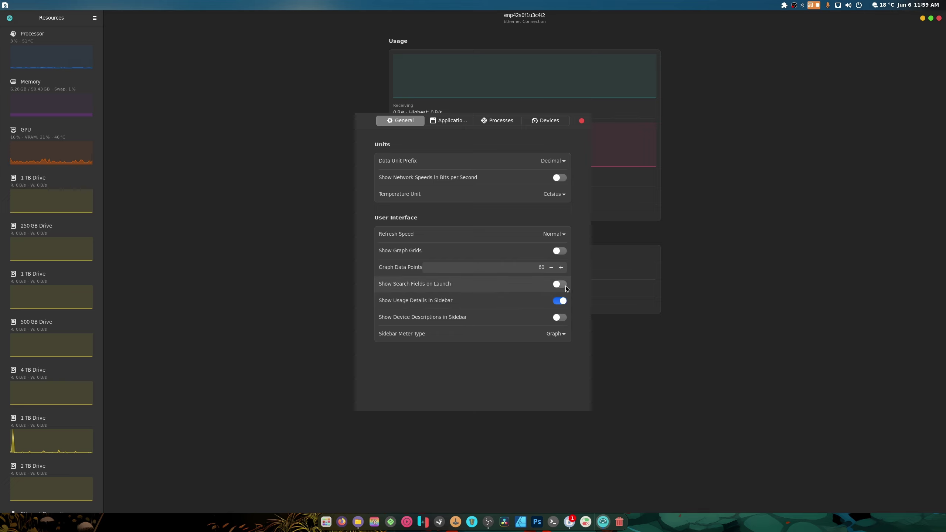
{"action": "left_click", "coordinate": [564, 317]}
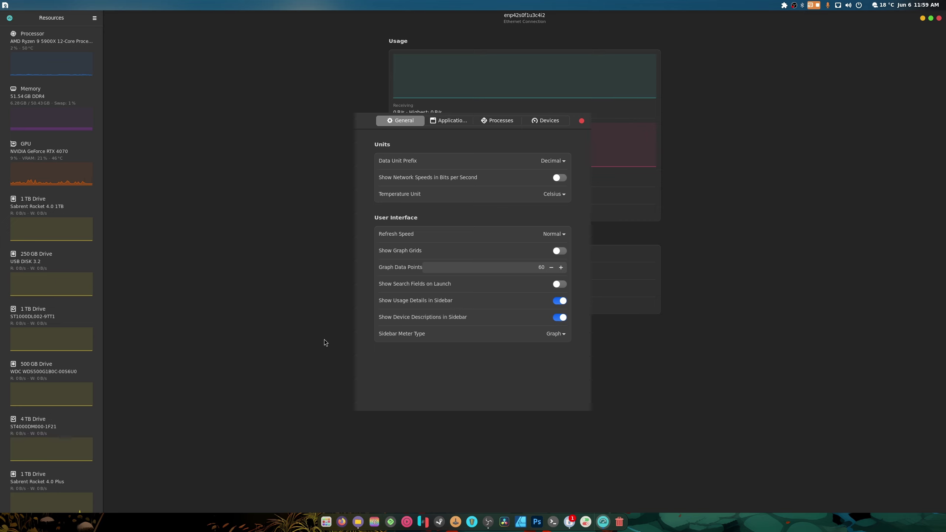
- Enable Drive Read/Write, their totals, Video Memory, Encoder and Decoder columns for applications
{"action": "left_click", "coordinate": [450, 122]}
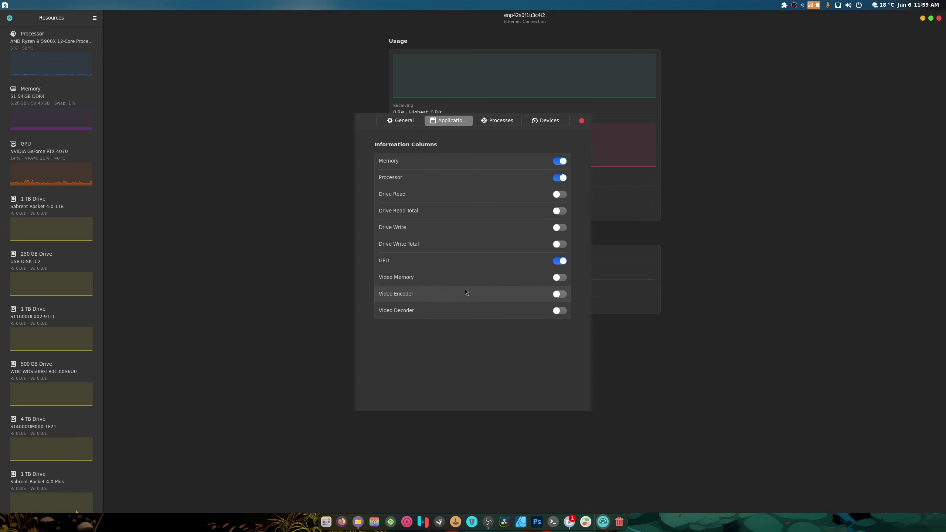
{"action": "left_click", "coordinate": [560, 194]}
{"action": "left_click", "coordinate": [559, 211]}
{"action": "left_click", "coordinate": [559, 227]}
{"action": "left_click", "coordinate": [560, 244]}
{"action": "left_click", "coordinate": [559, 278]}
{"action": "left_click", "coordinate": [559, 294]}
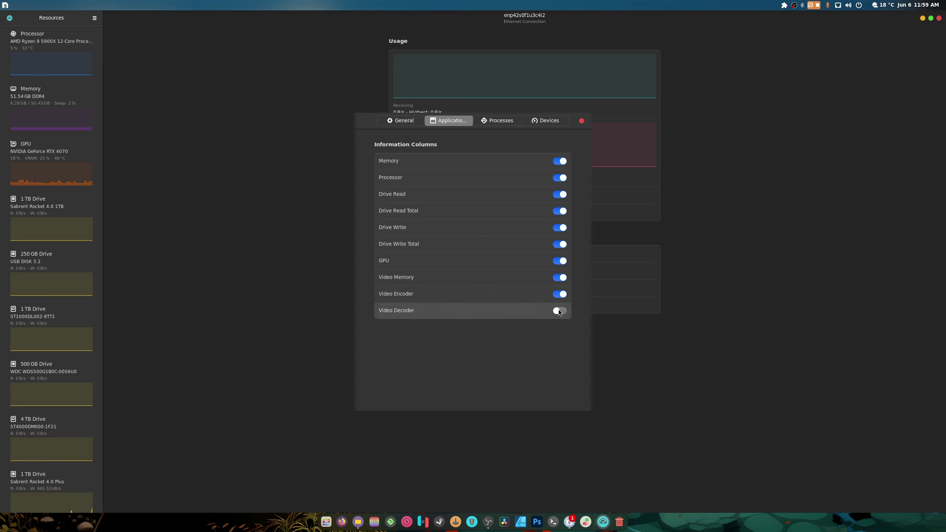
{"action": "left_click", "coordinate": [559, 310]}
- Enable the same drive and video columns plus Total, User and System CPU Time for processes
{"action": "left_click", "coordinate": [504, 123]}
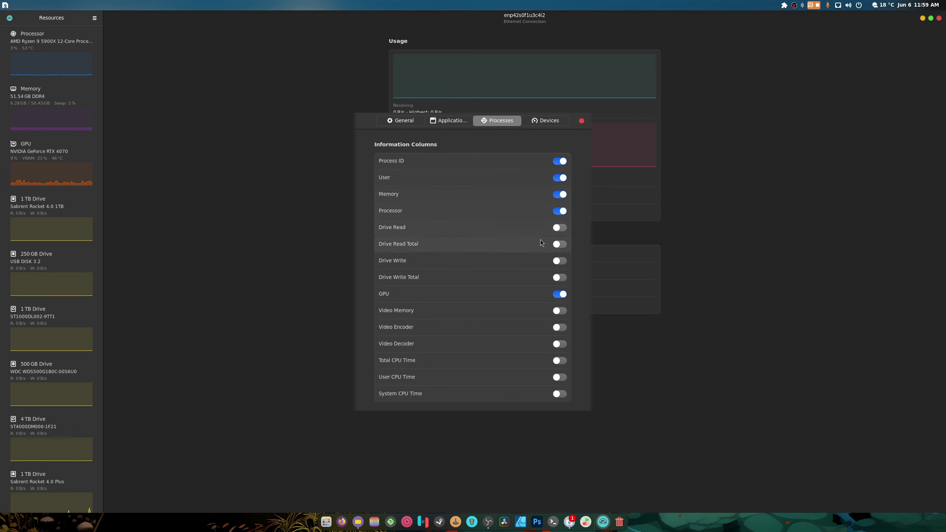
{"action": "left_click", "coordinate": [560, 228]}
{"action": "left_click", "coordinate": [562, 244]}
{"action": "left_click", "coordinate": [563, 261]}
{"action": "left_click", "coordinate": [563, 278]}
{"action": "left_click", "coordinate": [560, 311]}
{"action": "left_click", "coordinate": [560, 327]}
{"action": "left_click", "coordinate": [560, 343]}
{"action": "left_click", "coordinate": [559, 360]}
{"action": "left_click", "coordinate": [560, 378]}
{"action": "left_click", "coordinate": [559, 394]}
{"action": "left_click", "coordinate": [548, 120]}
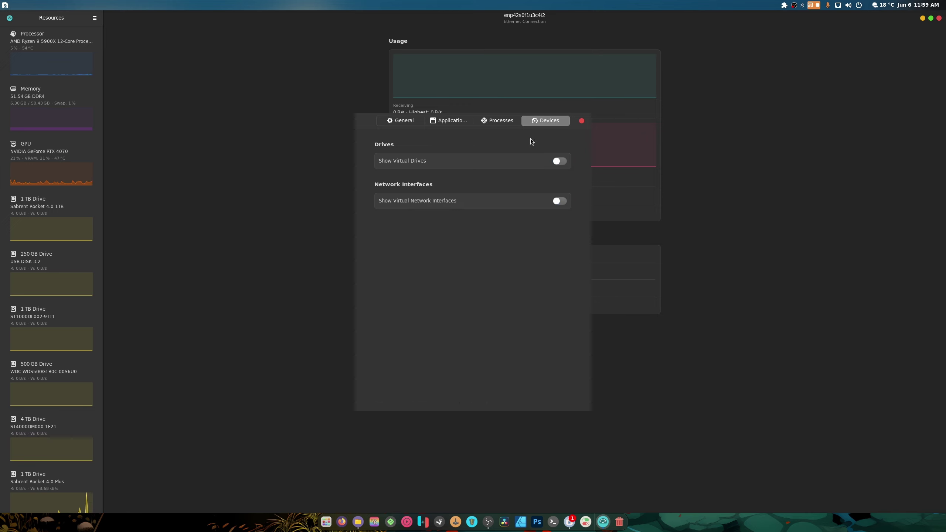
- Turn on Show Virtual Drives and Show Virtual Network Interfaces, then close Preferences
{"action": "left_click", "coordinate": [554, 161]}
{"action": "left_click", "coordinate": [565, 202]}
{"action": "left_click", "coordinate": [582, 122]}
- Browse the zram device, VM Network Bridge, RTL8125 Ethernet and processor pages, then Applications
{"action": "scroll", "coordinate": [82, 164], "scroll_direction": "down", "scroll_amount": 5}
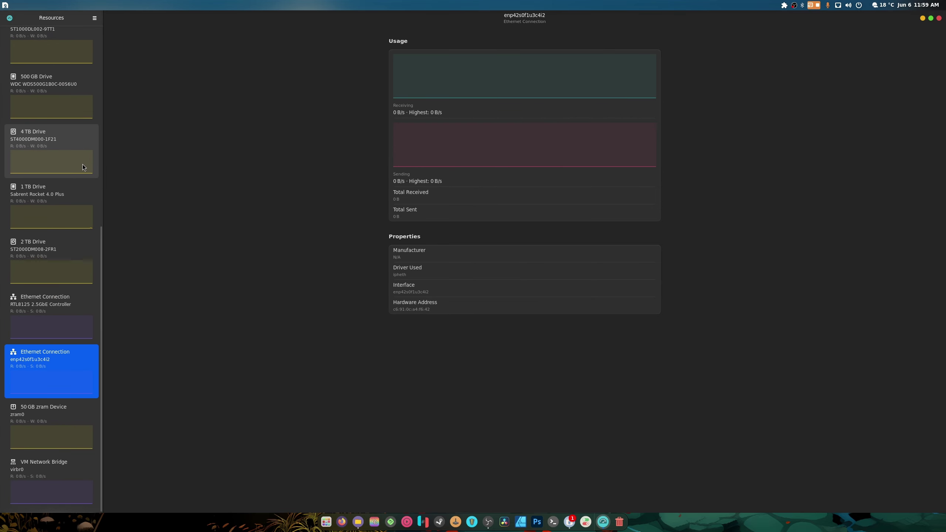
{"action": "left_click", "coordinate": [43, 428]}
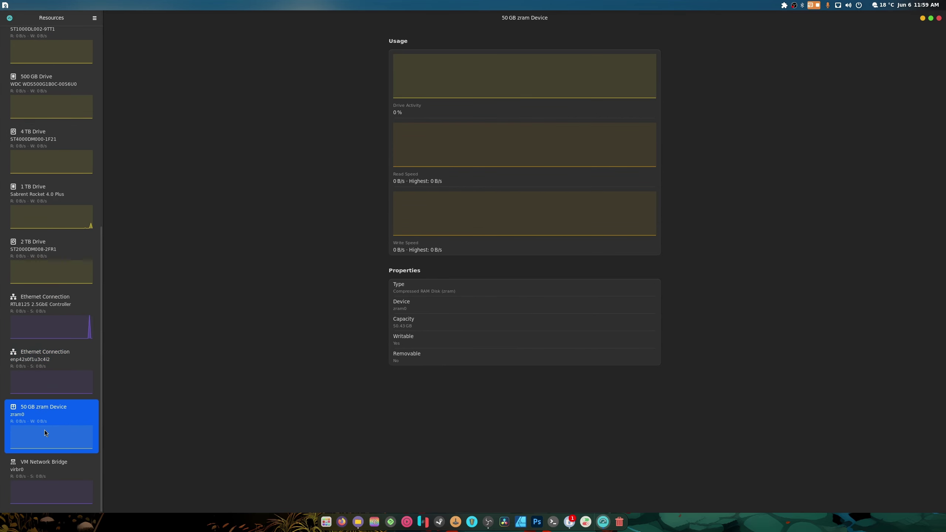
{"action": "left_click", "coordinate": [39, 475]}
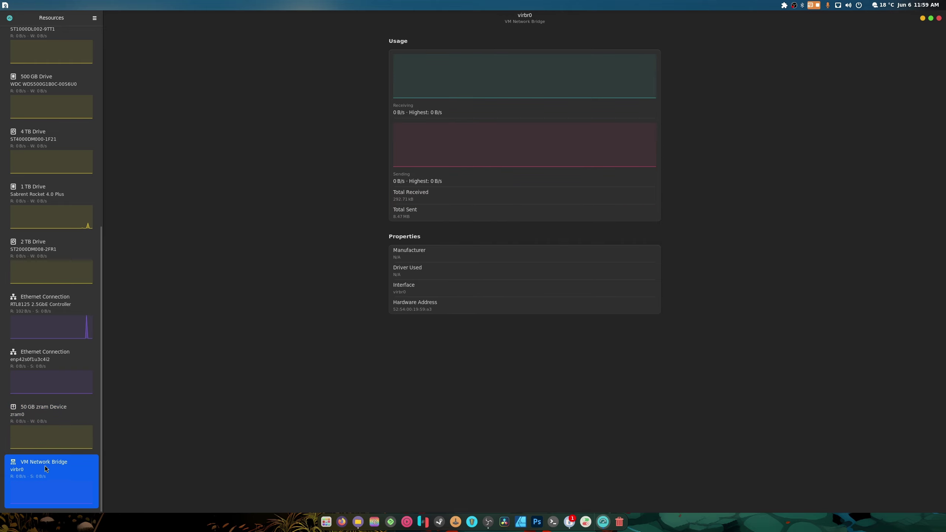
{"action": "left_click", "coordinate": [37, 333]}
{"action": "scroll", "coordinate": [68, 280], "scroll_direction": "up", "scroll_amount": 3}
{"action": "scroll", "coordinate": [68, 279], "scroll_direction": "up", "scroll_amount": 8}
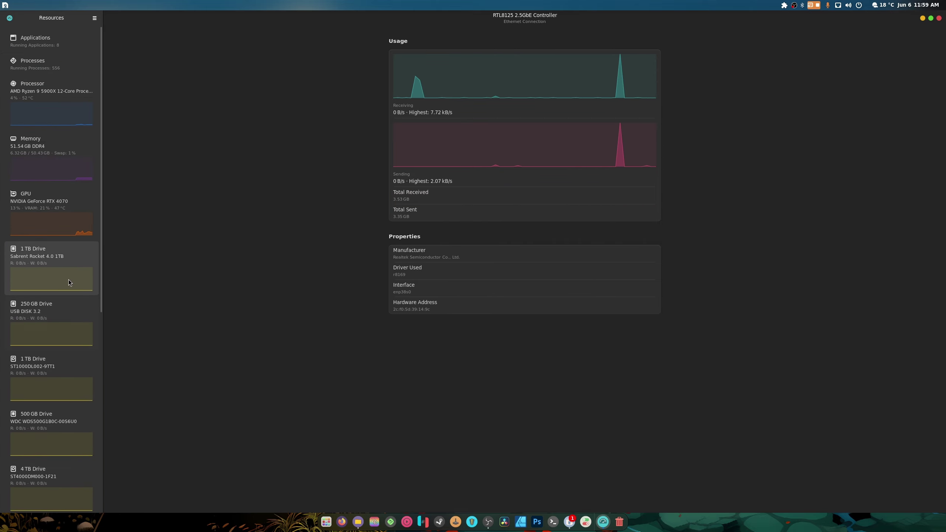
{"action": "left_click", "coordinate": [92, 101]}
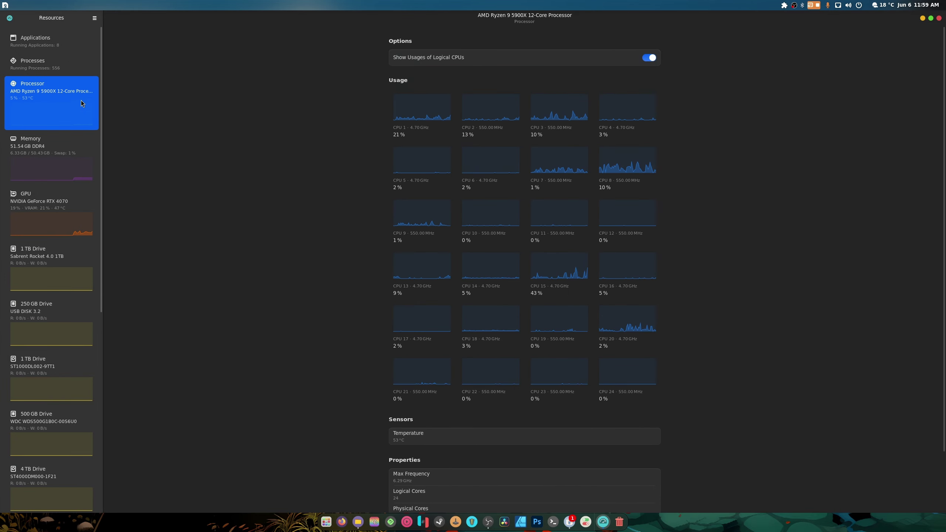
{"action": "left_click", "coordinate": [42, 42]}
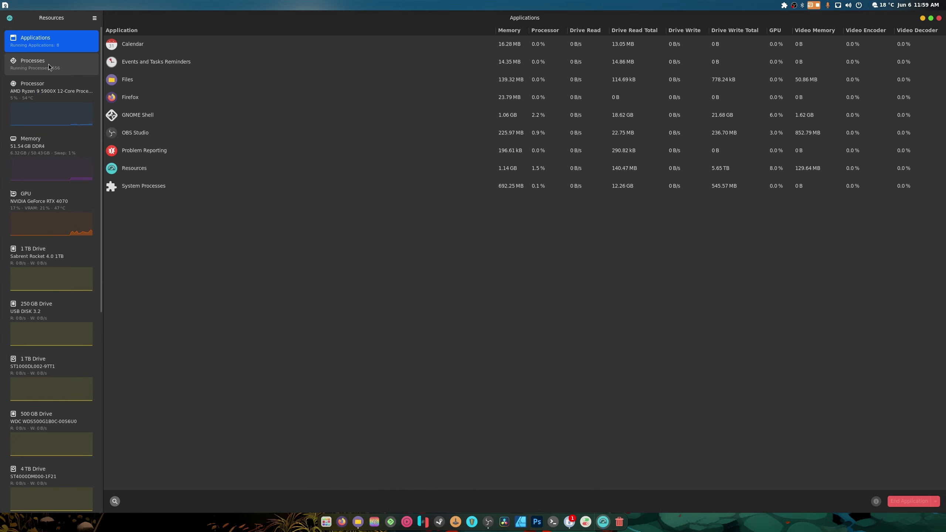
- End the Firefox and Problem Reporting applications
{"action": "left_click", "coordinate": [130, 101]}
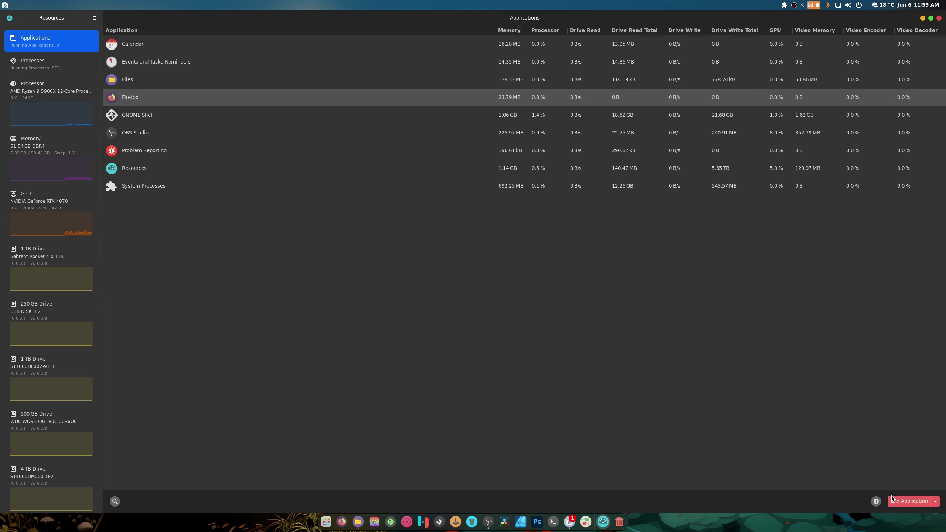
{"action": "left_click", "coordinate": [908, 501]}
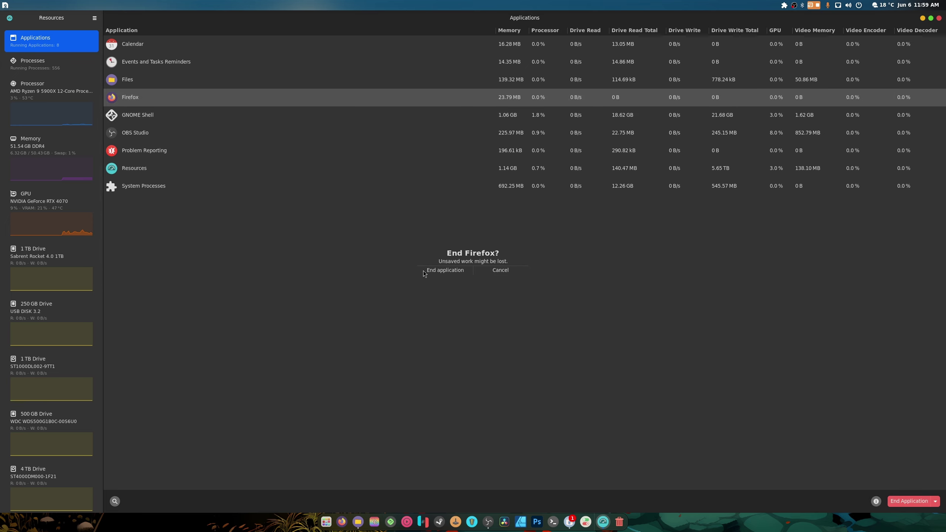
{"action": "left_click", "coordinate": [442, 270]}
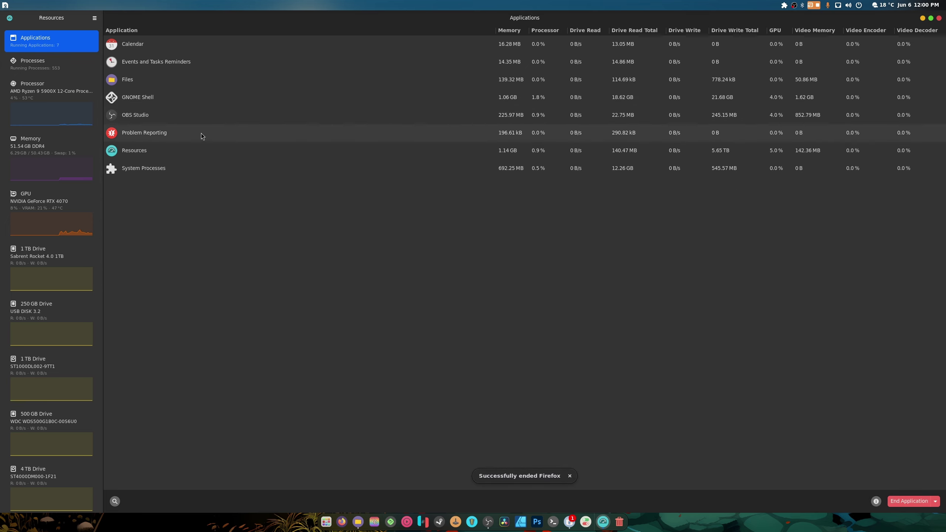
{"action": "left_click", "coordinate": [169, 136]}
{"action": "left_click", "coordinate": [909, 501]}
{"action": "left_click", "coordinate": [434, 270]}
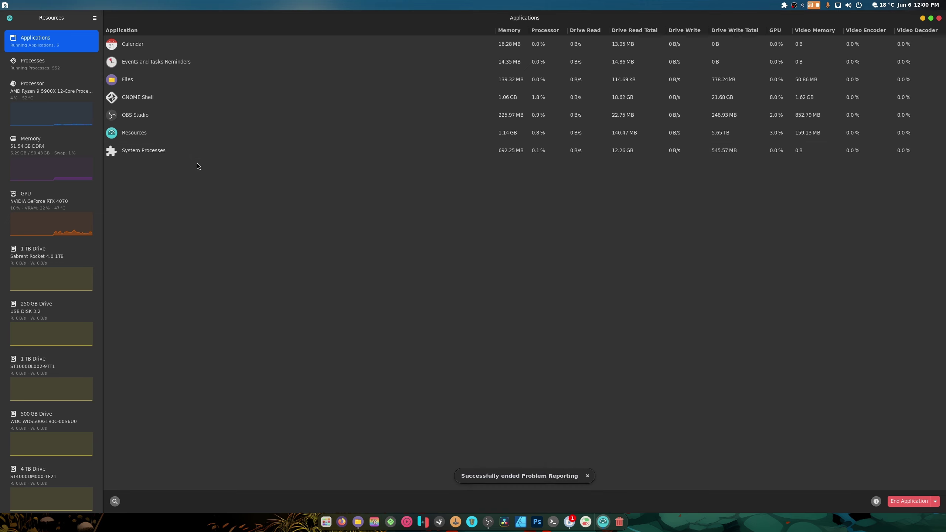
- End the Calendar and Events and Tasks Reminders applications
{"action": "left_click", "coordinate": [148, 44]}
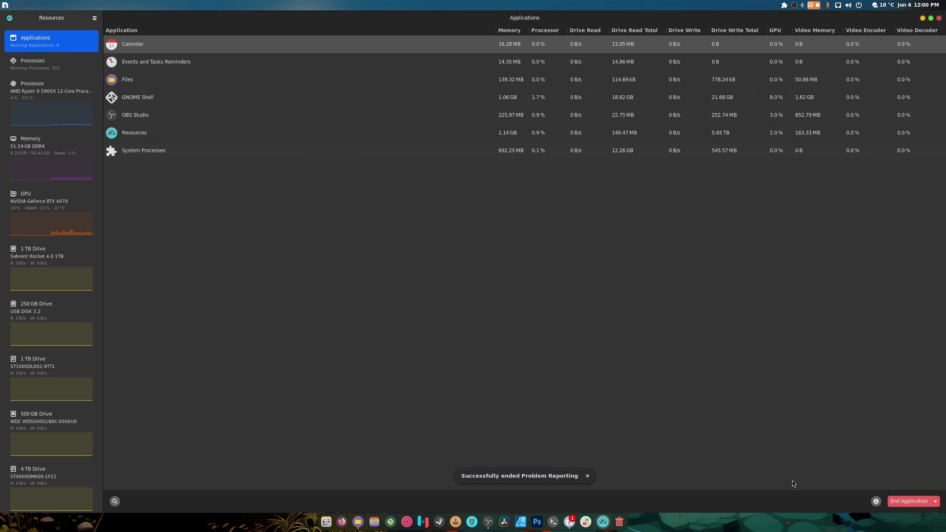
{"action": "left_click", "coordinate": [917, 507]}
{"action": "left_click", "coordinate": [442, 270]}
{"action": "left_click", "coordinate": [188, 44]}
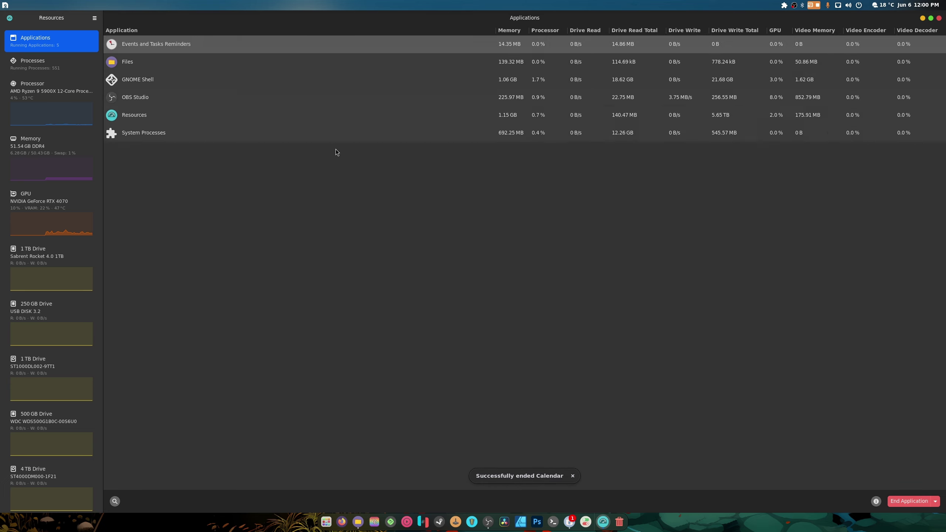
{"action": "left_click", "coordinate": [908, 501]}
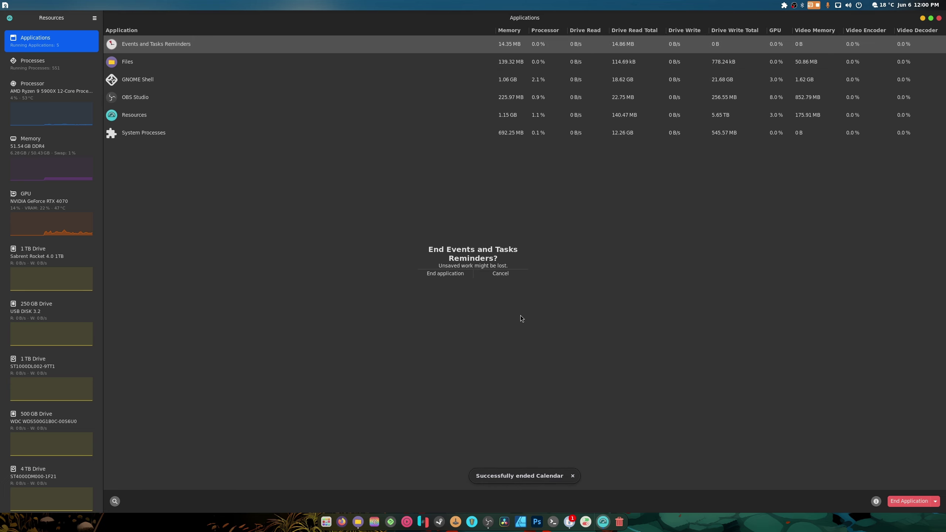
{"action": "left_click", "coordinate": [453, 273]}
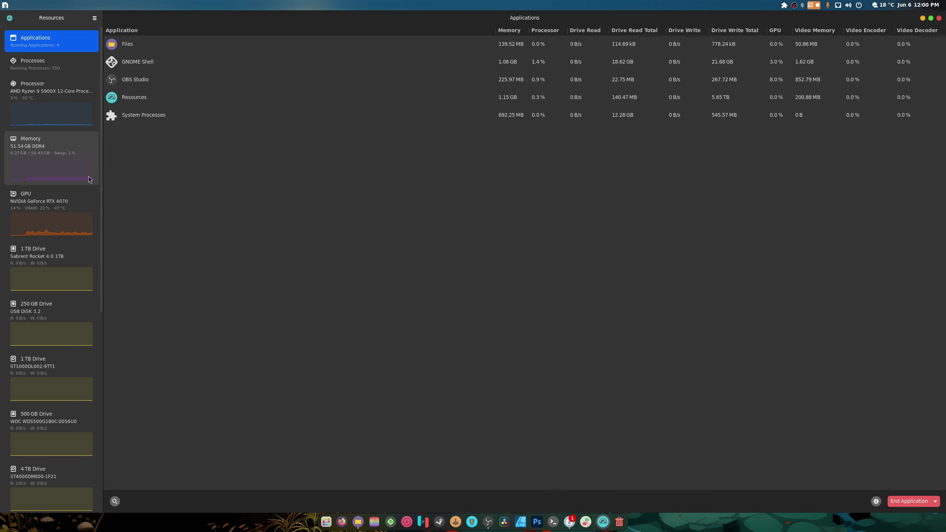
- Launch System Monitor by searching 'res', view its resource graphs, then close it
{"action": "key", "text": "super"}
{"action": "type", "text": "res"}
{"action": "key", "text": "Return"}
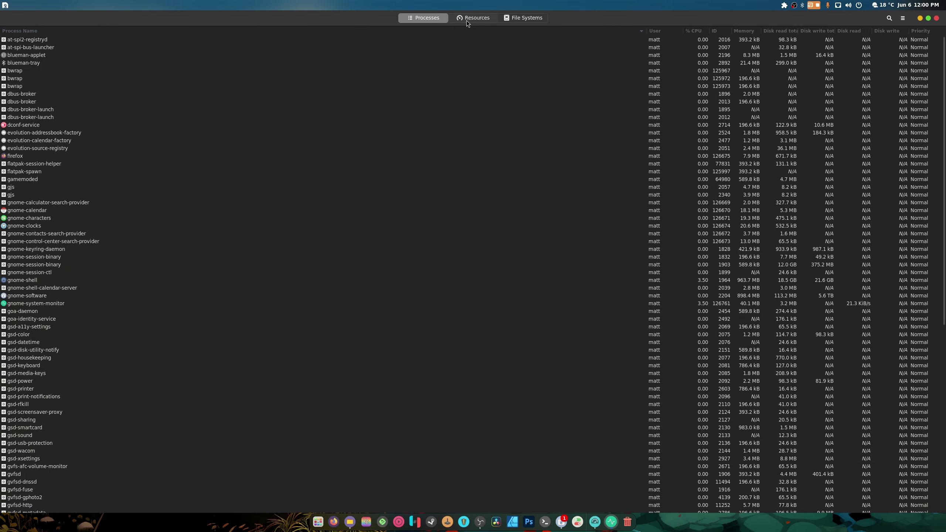
{"action": "left_click", "coordinate": [466, 22]}
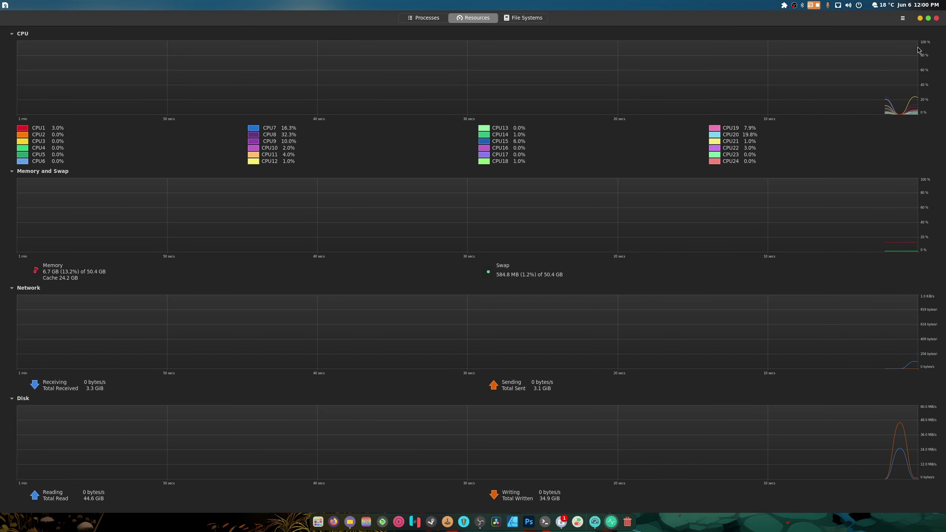
{"action": "left_click", "coordinate": [937, 18]}
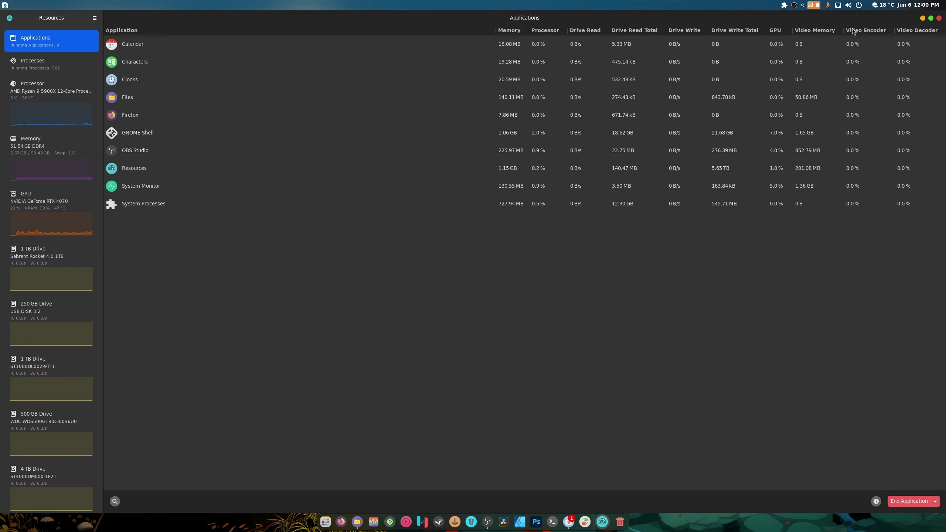
- In the Processes list sorted by memory use, end the gnome-software process
{"action": "left_click", "coordinate": [38, 63]}
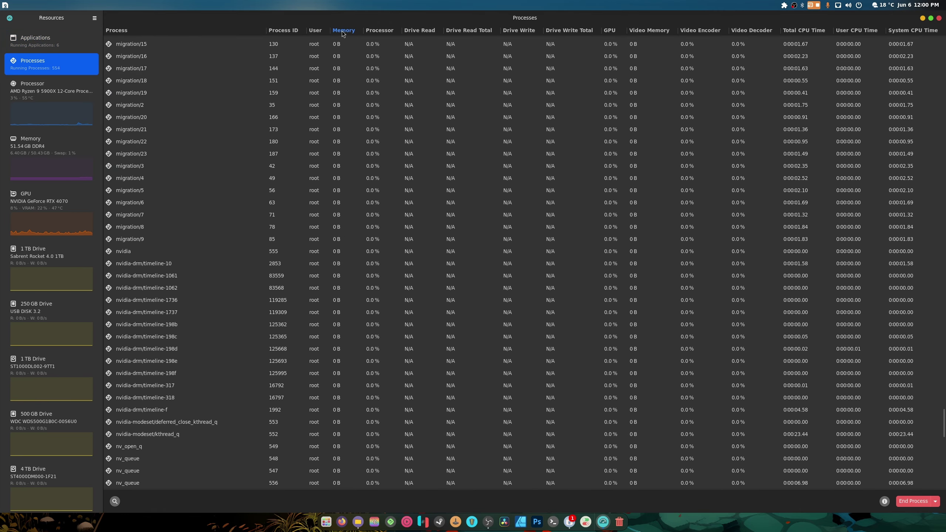
{"action": "scroll", "coordinate": [368, 82], "scroll_direction": "up", "scroll_amount": 15}
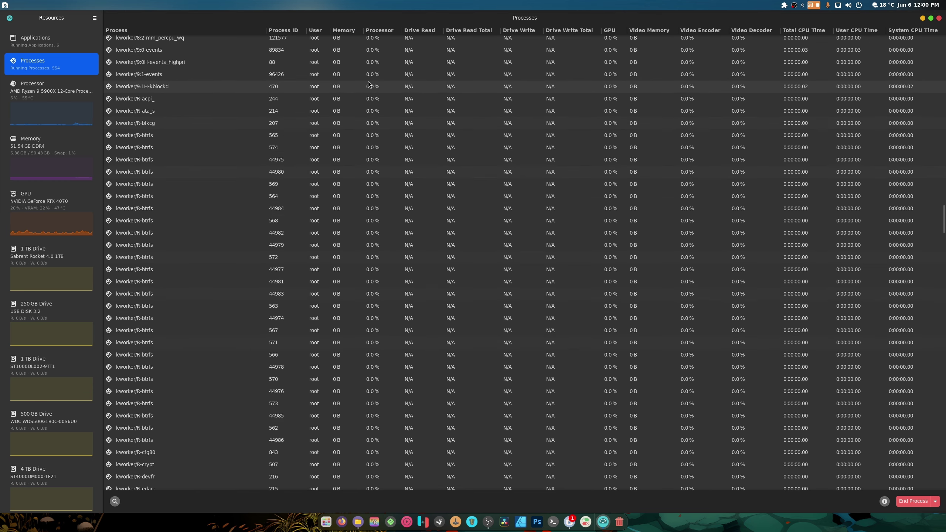
{"action": "scroll", "coordinate": [369, 82], "scroll_direction": "up", "scroll_amount": 20}
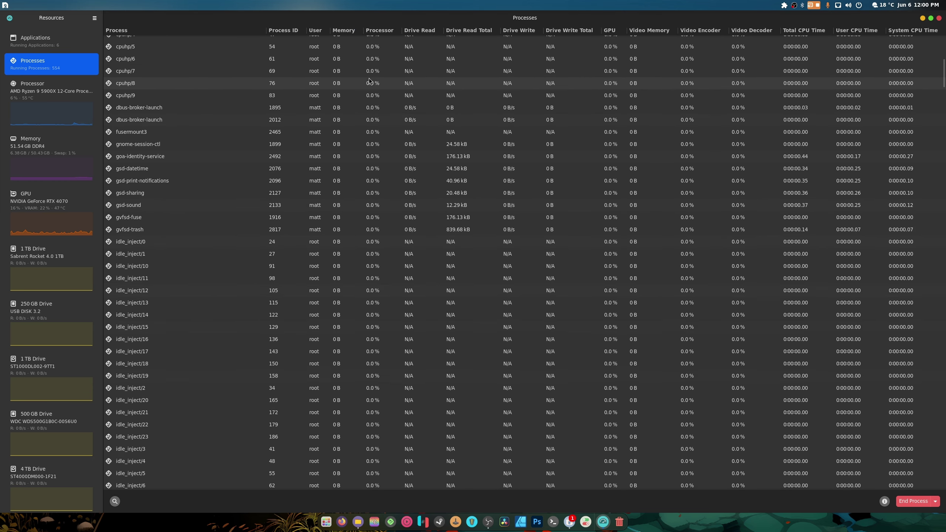
{"action": "left_click", "coordinate": [344, 30]}
{"action": "left_click", "coordinate": [126, 46]}
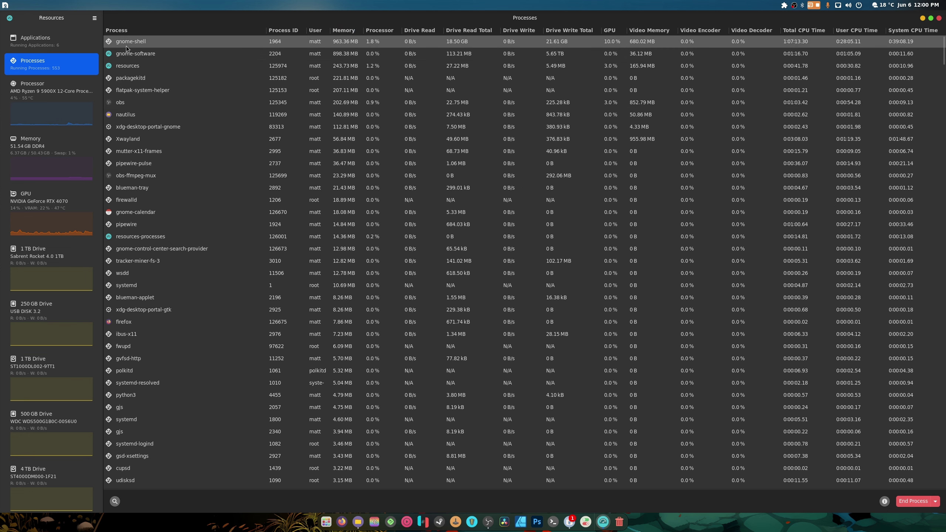
{"action": "left_click", "coordinate": [133, 57]}
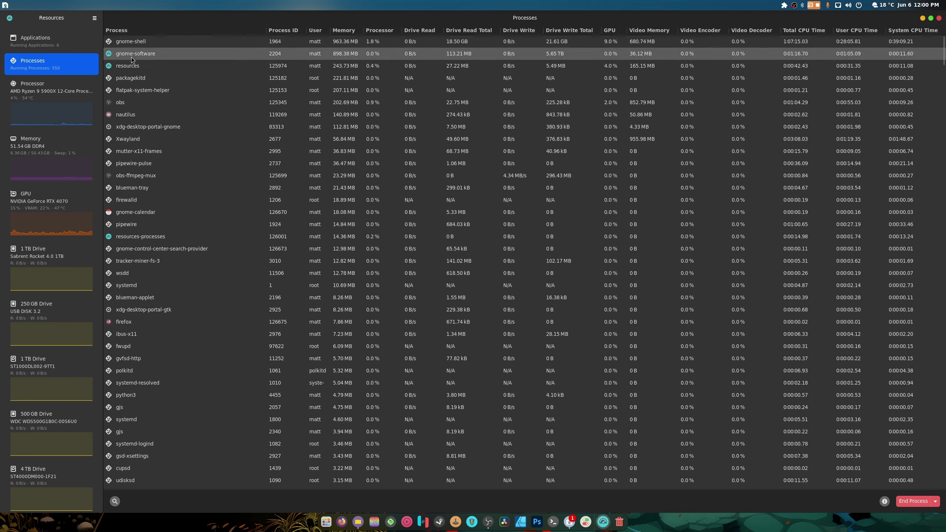
{"action": "left_click", "coordinate": [916, 504]}
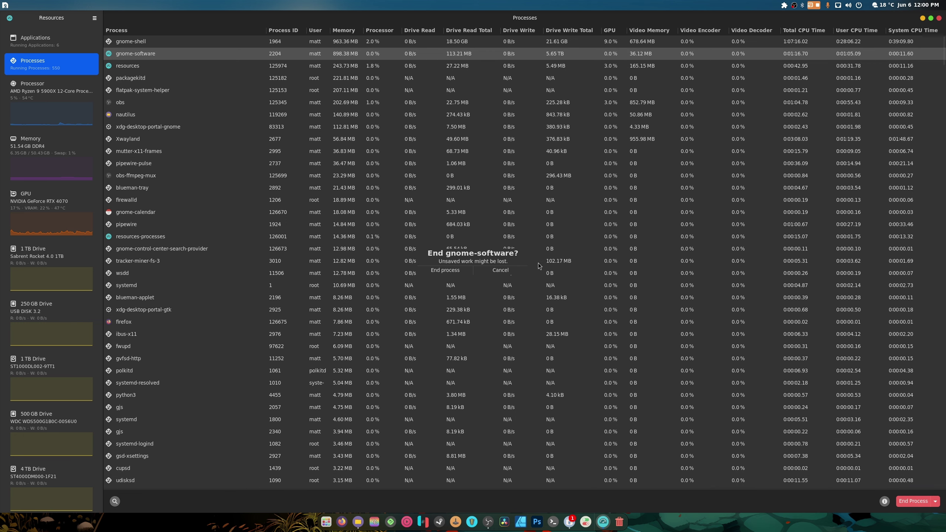
{"action": "left_click", "coordinate": [444, 271]}
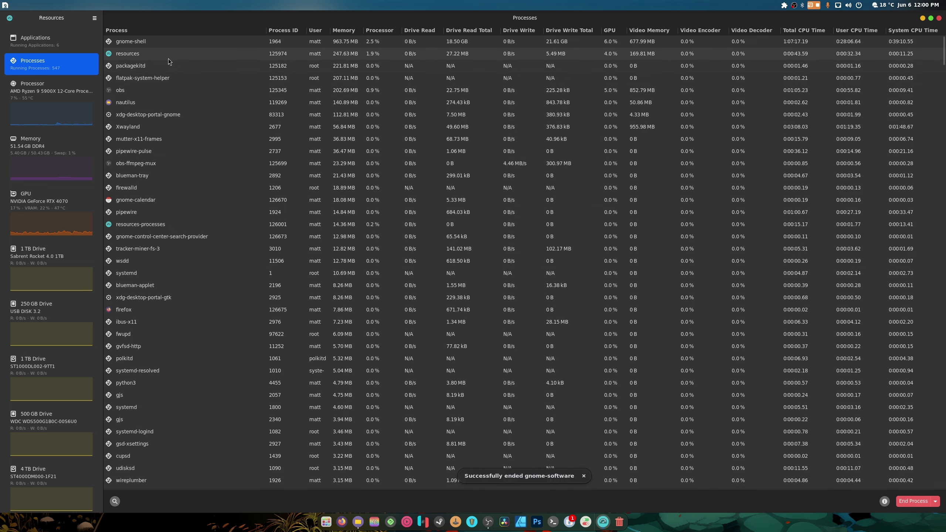
- End the nautilus and firefox processes as well to free more memory
{"action": "left_click", "coordinate": [167, 58]}
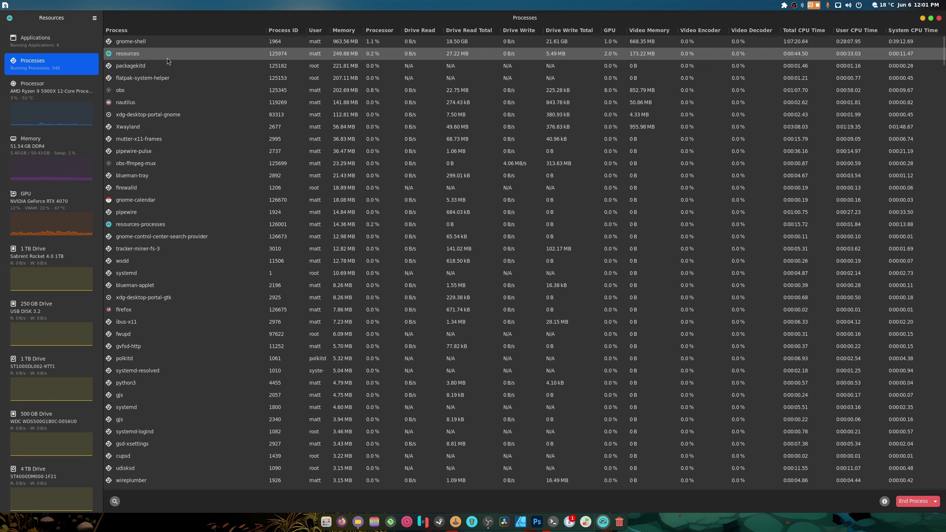
{"action": "left_click", "coordinate": [144, 106]}
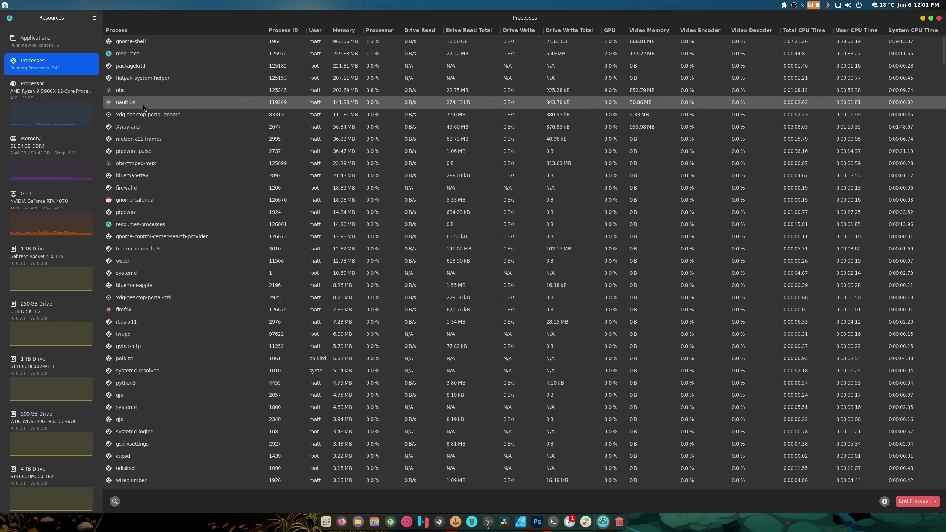
{"action": "left_click", "coordinate": [908, 501]}
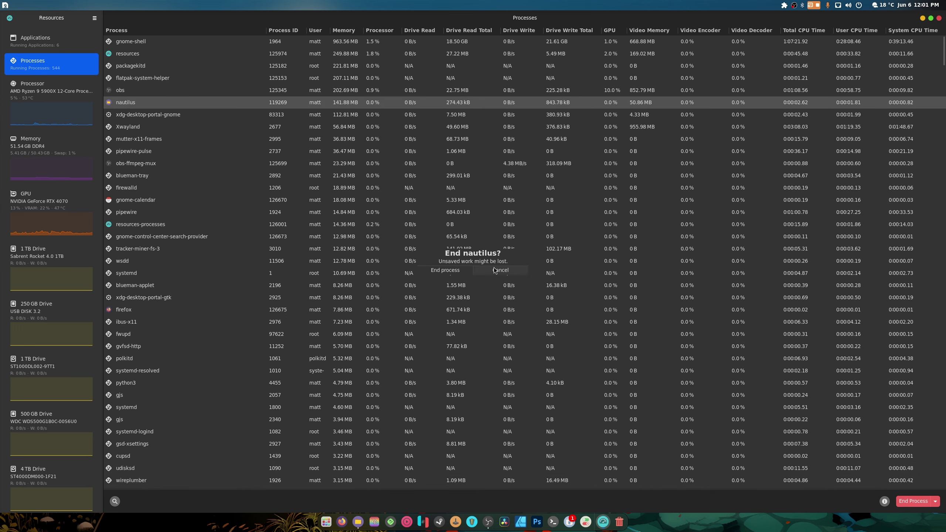
{"action": "left_click", "coordinate": [446, 270]}
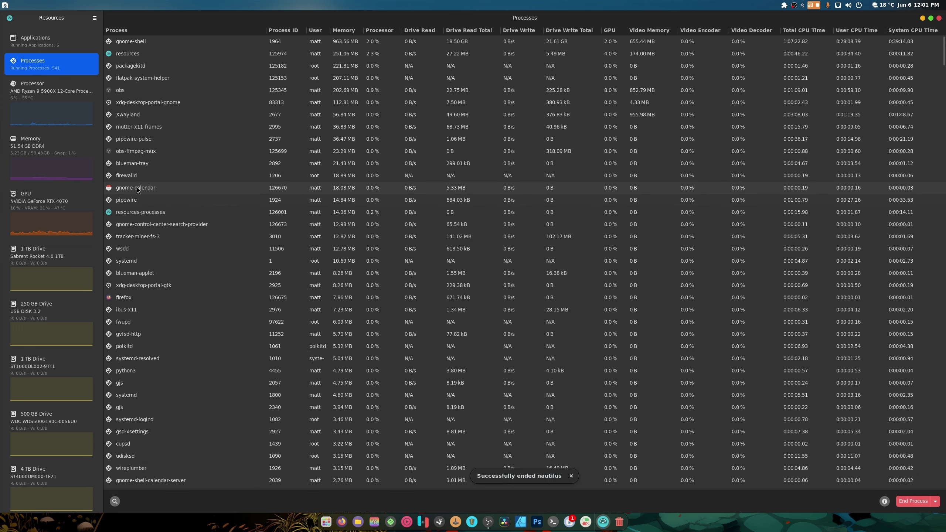
{"action": "left_click", "coordinate": [410, 297]}
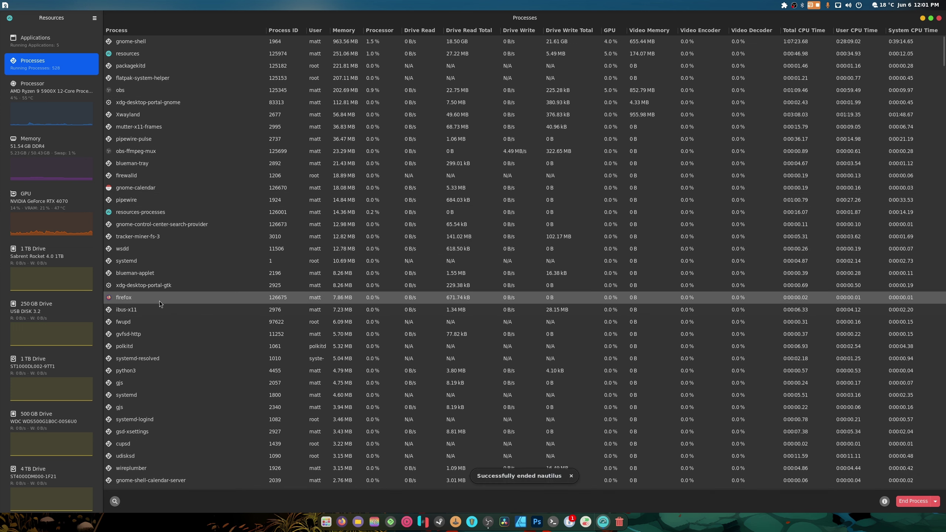
{"action": "left_click", "coordinate": [901, 503]}
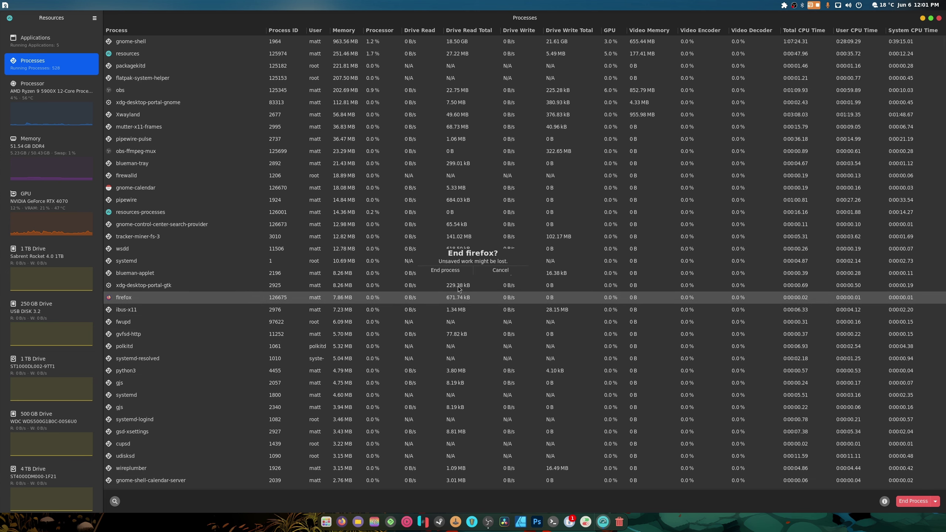
{"action": "left_click", "coordinate": [446, 272]}
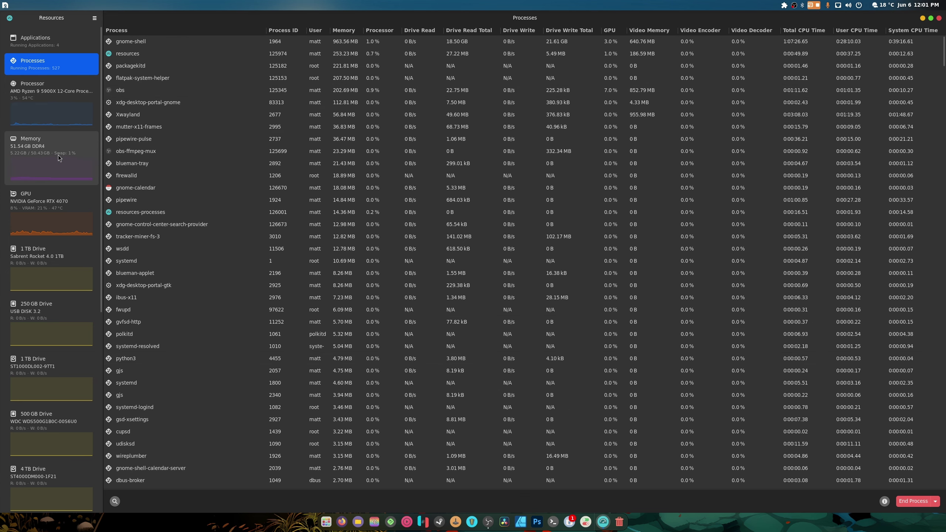
{"action": "left_click", "coordinate": [60, 165]}
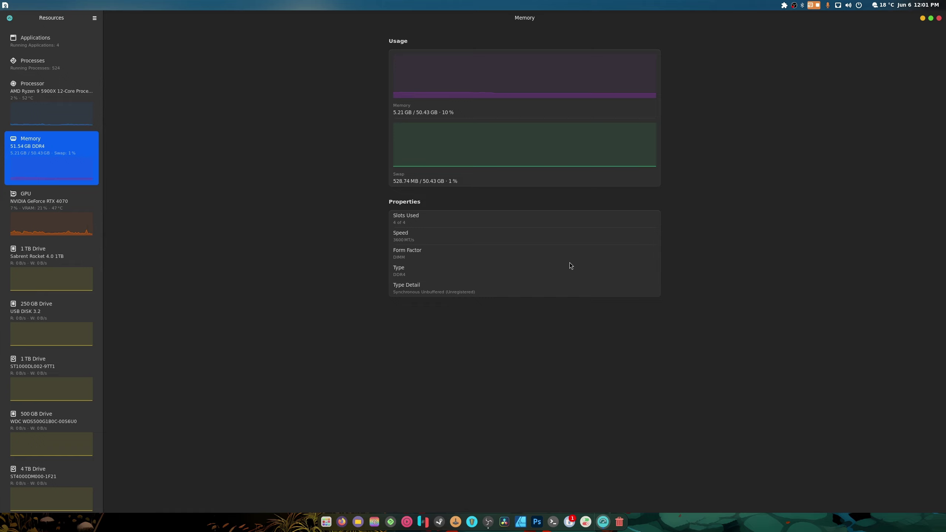
{"action": "scroll", "coordinate": [63, 215], "scroll_direction": "down", "scroll_amount": 5}
{"action": "scroll", "coordinate": [66, 237], "scroll_direction": "down", "scroll_amount": 4}
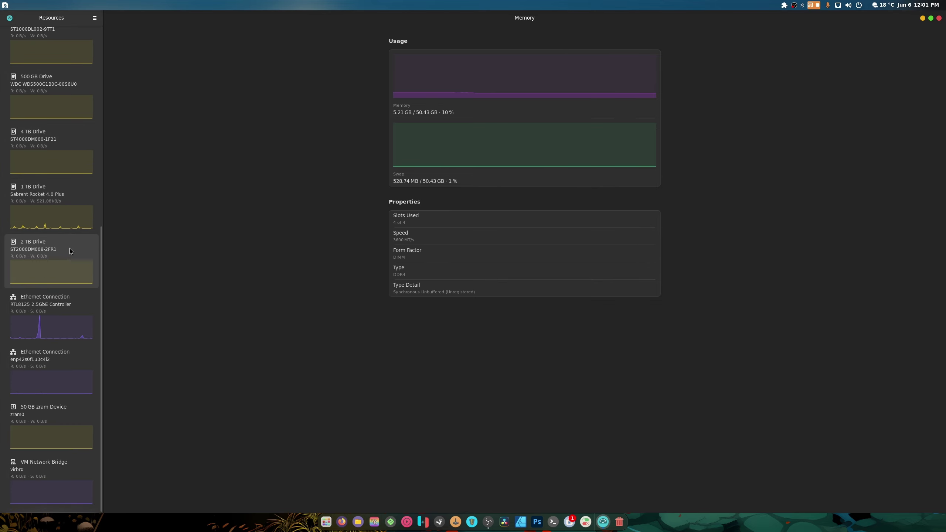
{"action": "scroll", "coordinate": [69, 248], "scroll_direction": "up", "scroll_amount": 9}
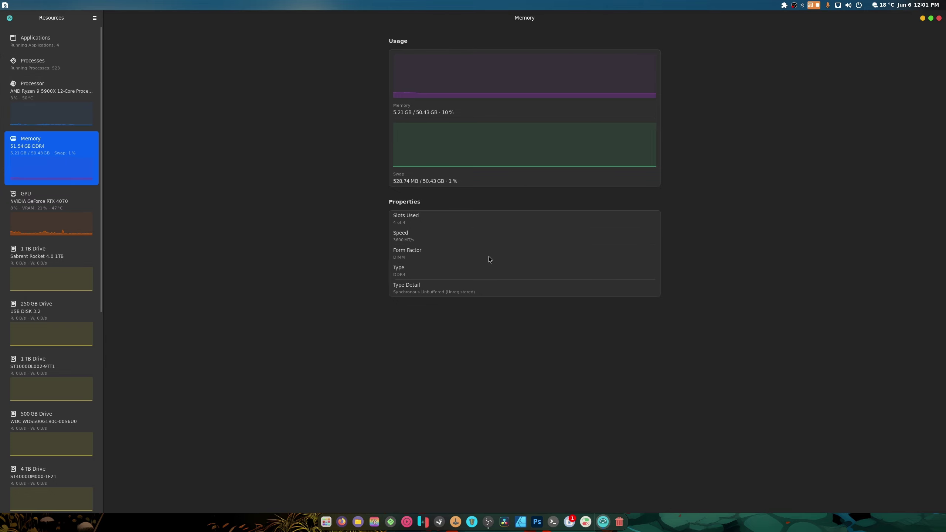
- Unmaximize the Resources window to a smaller size and move it toward the desktop's upper-left corner
{"action": "left_click_drag", "start_coordinate": [330, 18], "coordinate": [150, 47]}
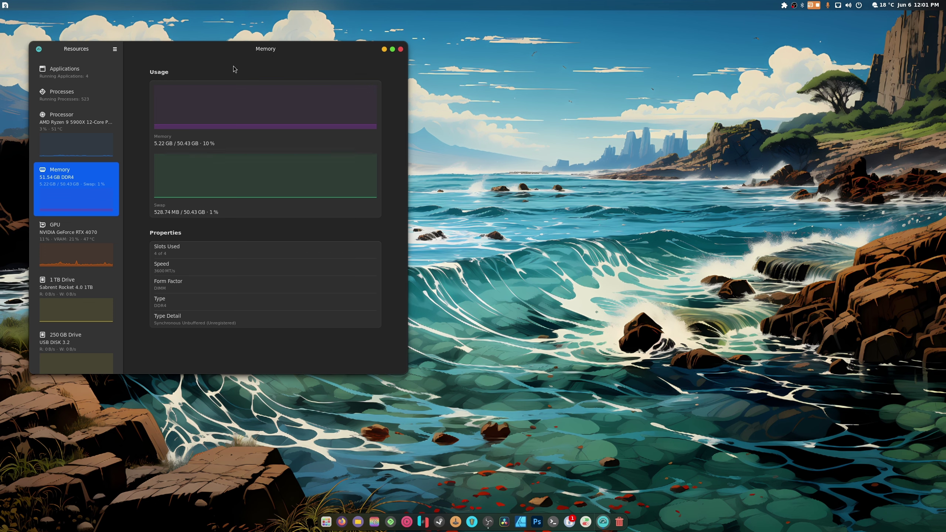
{"action": "left_click_drag", "start_coordinate": [234, 63], "coordinate": [215, 34]}
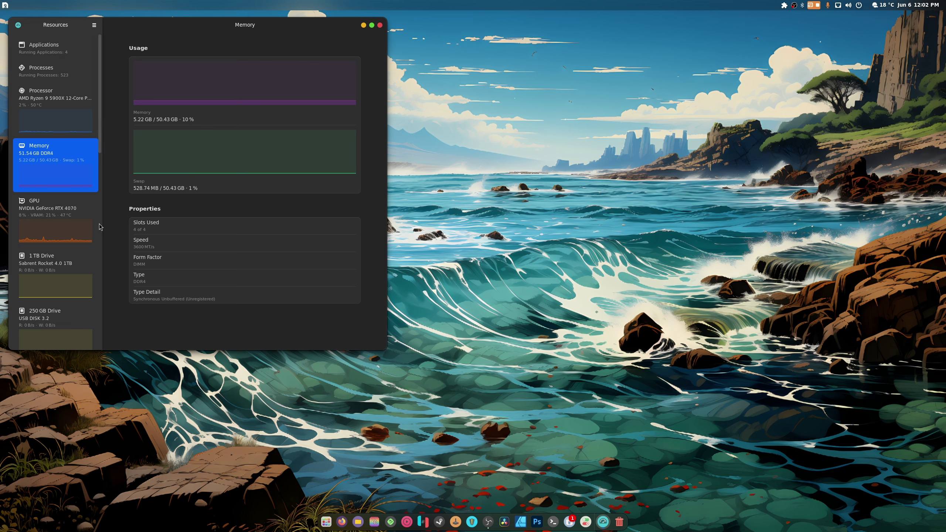
{"action": "scroll", "coordinate": [98, 223], "scroll_direction": "down", "scroll_amount": 5}
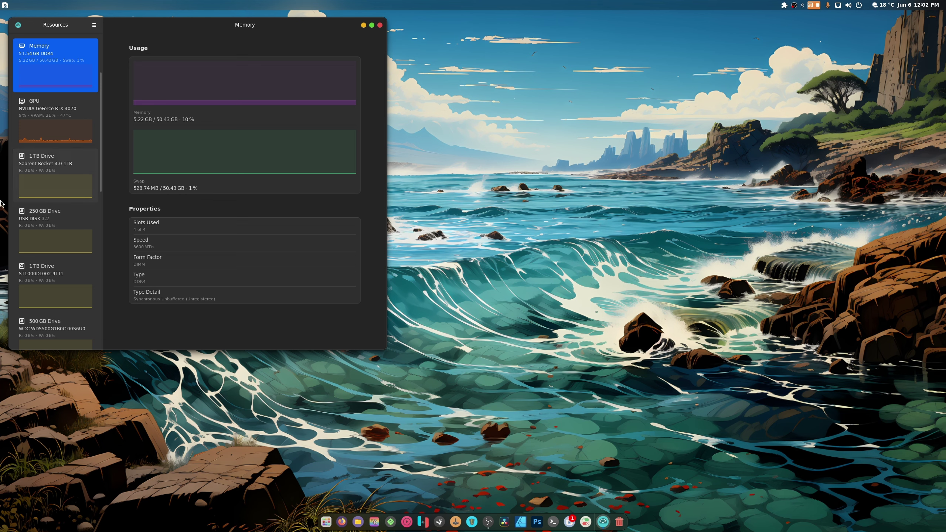
{"action": "scroll", "coordinate": [79, 188], "scroll_direction": "down", "scroll_amount": 2}
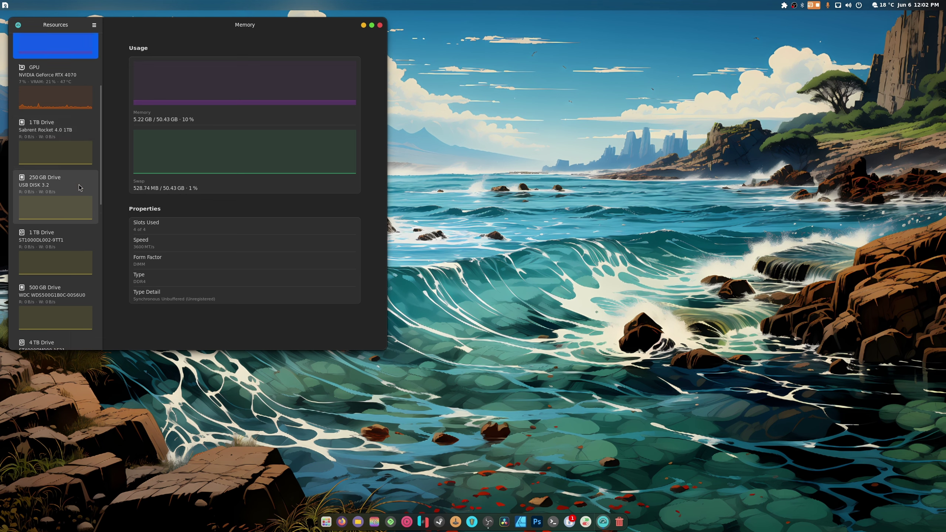
{"action": "scroll", "coordinate": [69, 315], "scroll_direction": "down", "scroll_amount": 5}
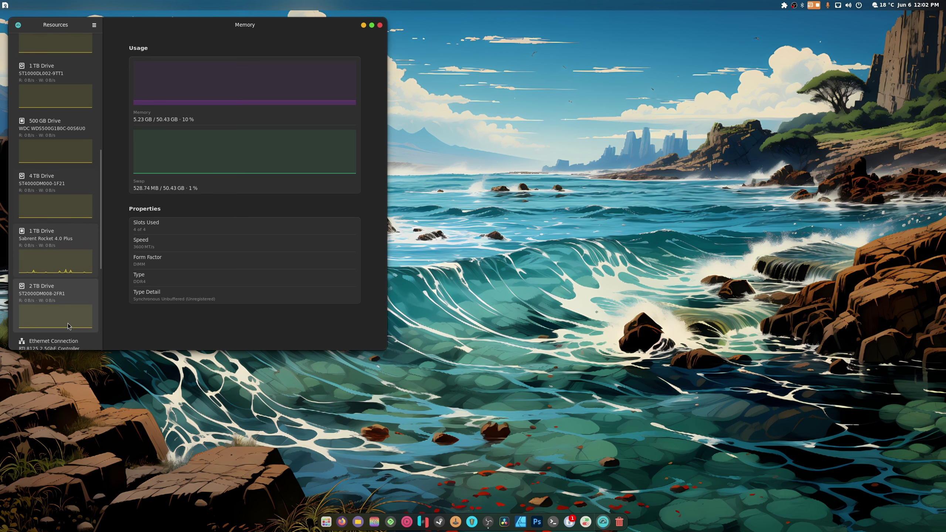
{"action": "scroll", "coordinate": [69, 320], "scroll_direction": "up", "scroll_amount": 8}
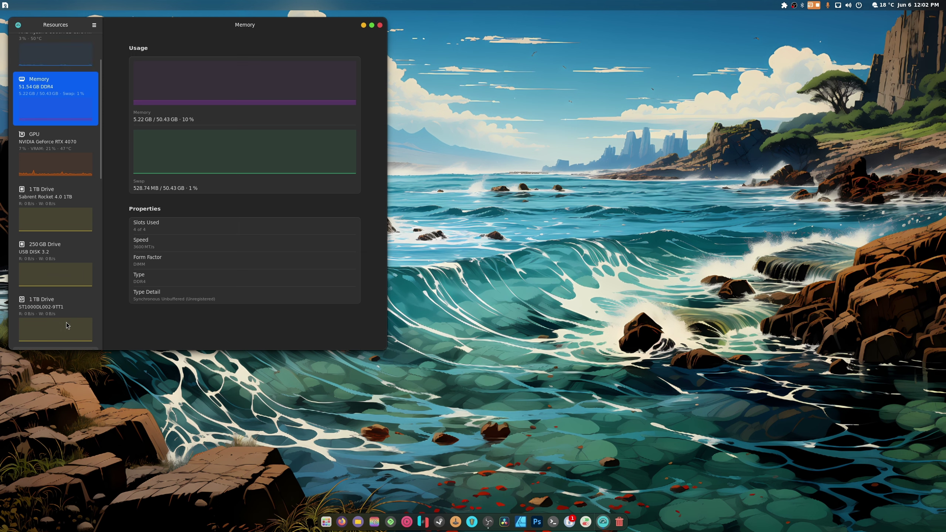
{"action": "left_click", "coordinate": [60, 266]}
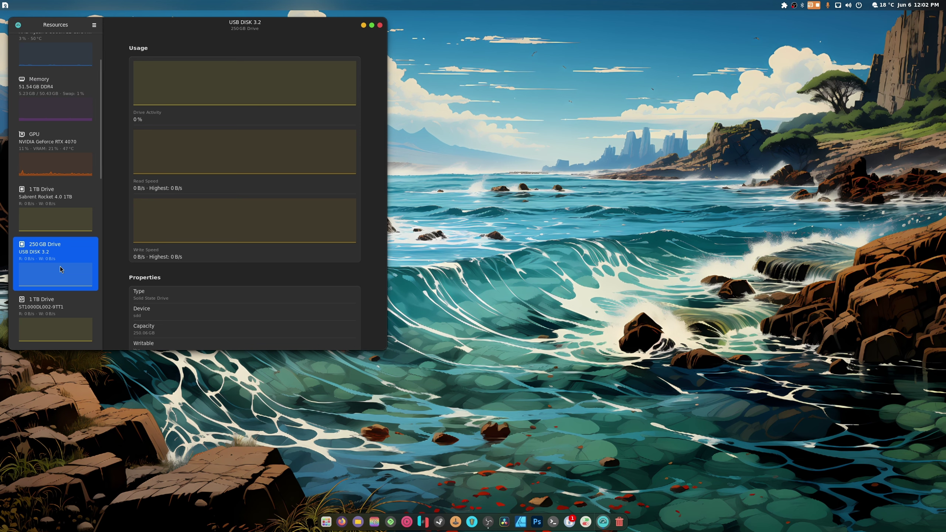
{"action": "scroll", "coordinate": [60, 266], "scroll_direction": "down", "scroll_amount": 10}
{"action": "scroll", "coordinate": [60, 269], "scroll_direction": "down", "scroll_amount": 2}
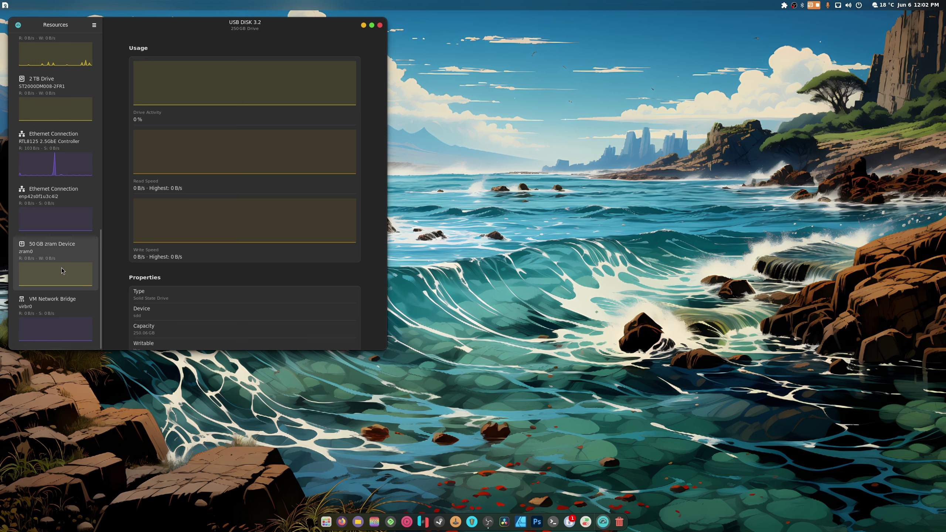